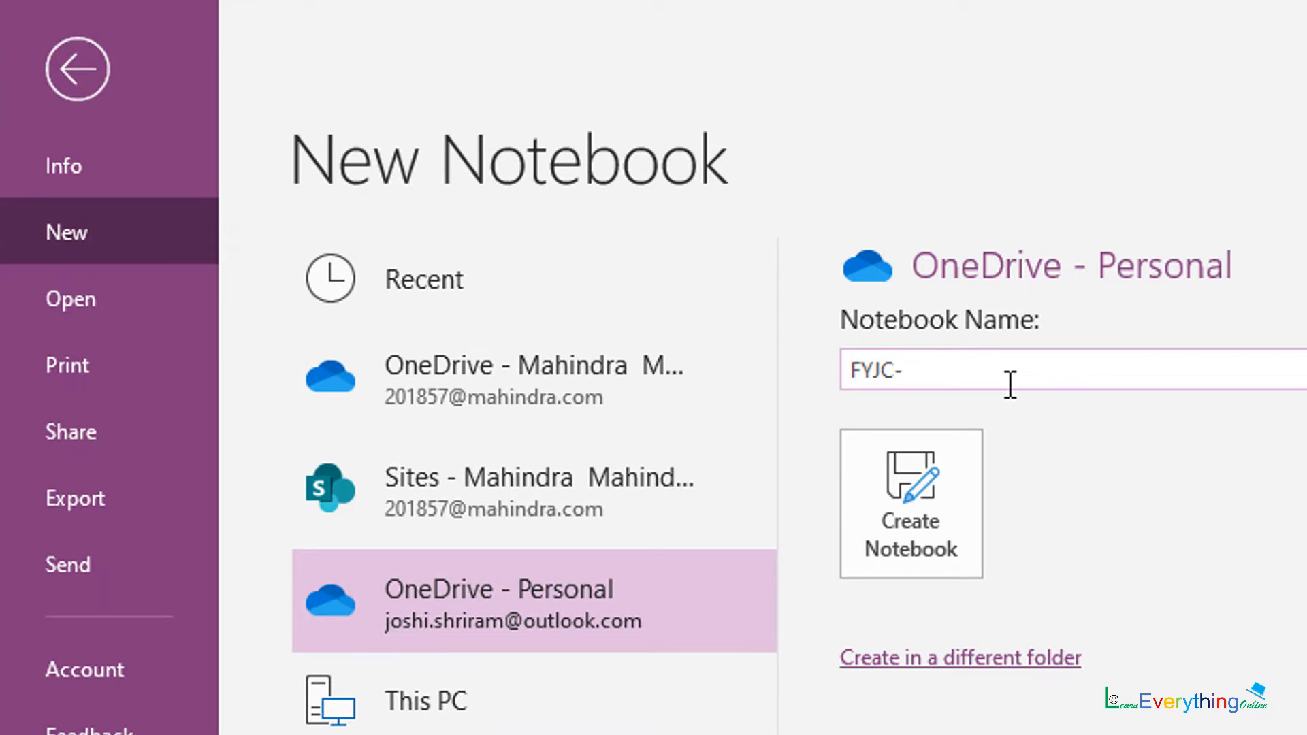
# Step: Create a notebook named FYJC-IT in OneDrive - Personal without sharing it with anyone
pyautogui.write('IT')
pyautogui.click(916, 525)
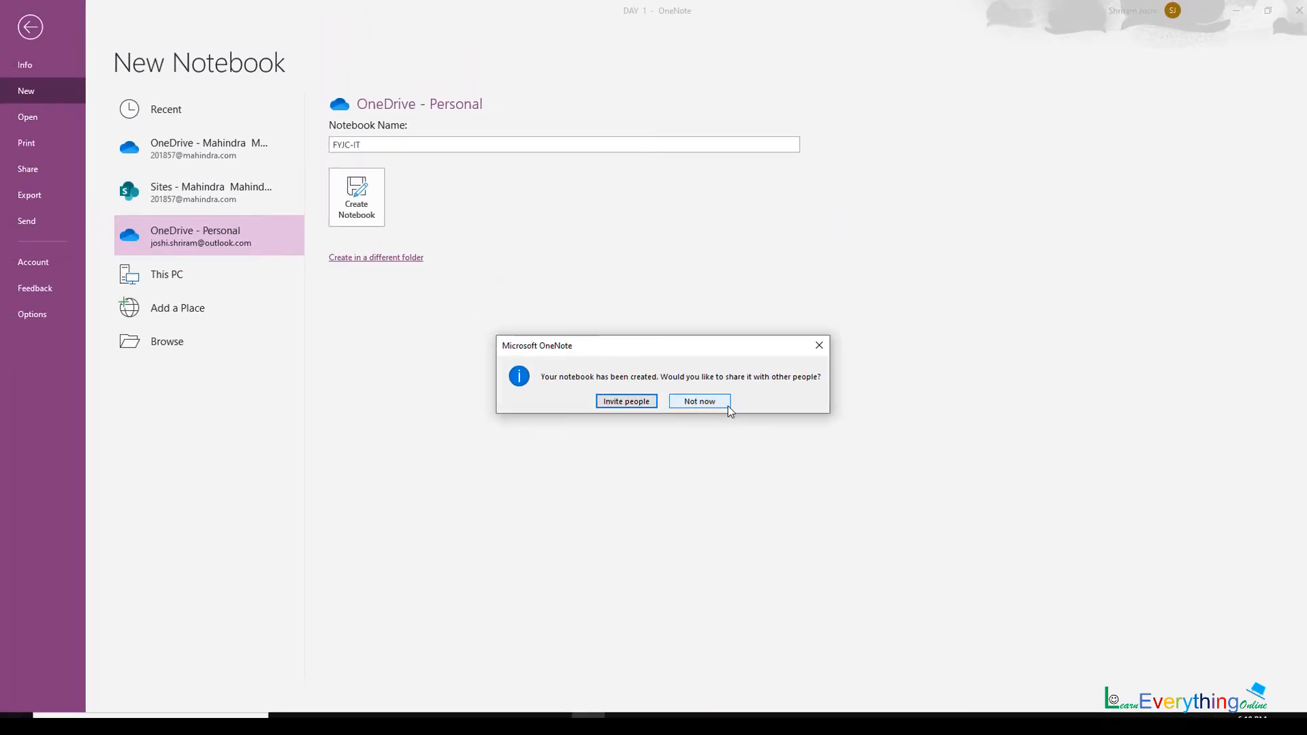
pyautogui.click(700, 401)
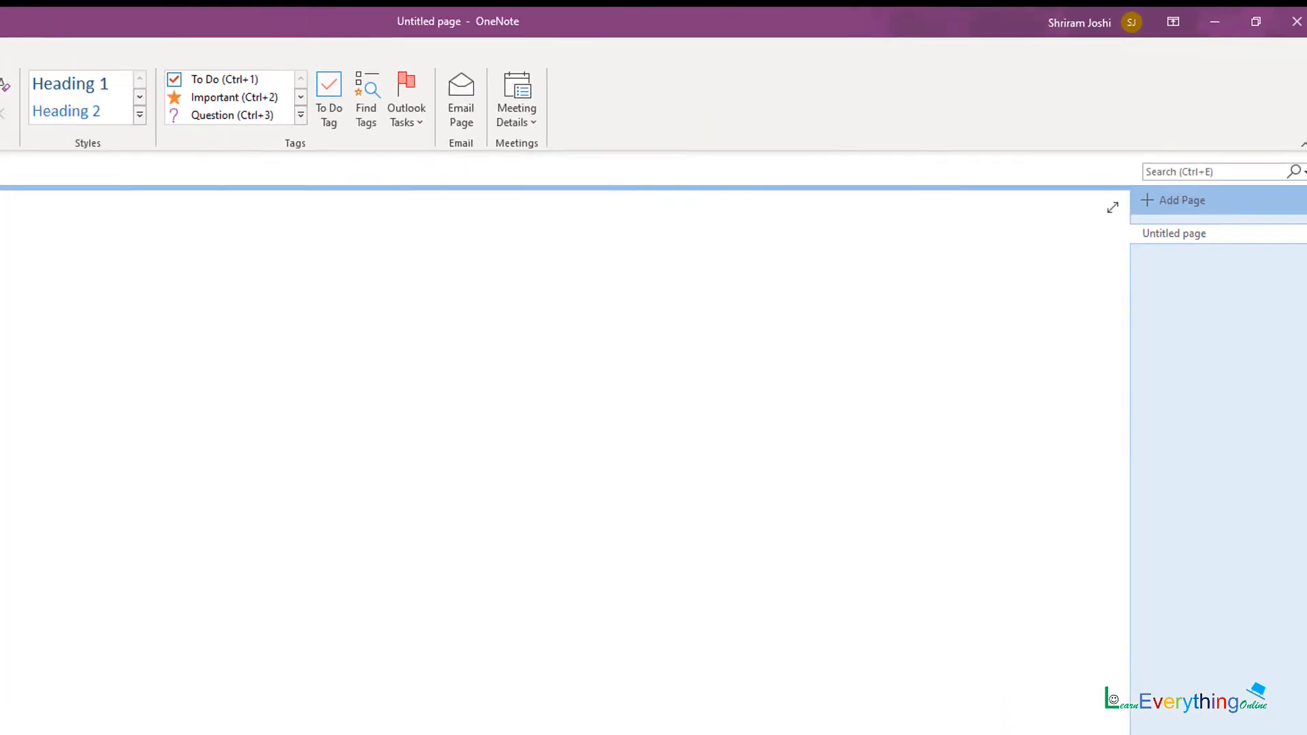
# Step: Rename the notebook's first section as HTML
pyautogui.rightClick(116, 140)
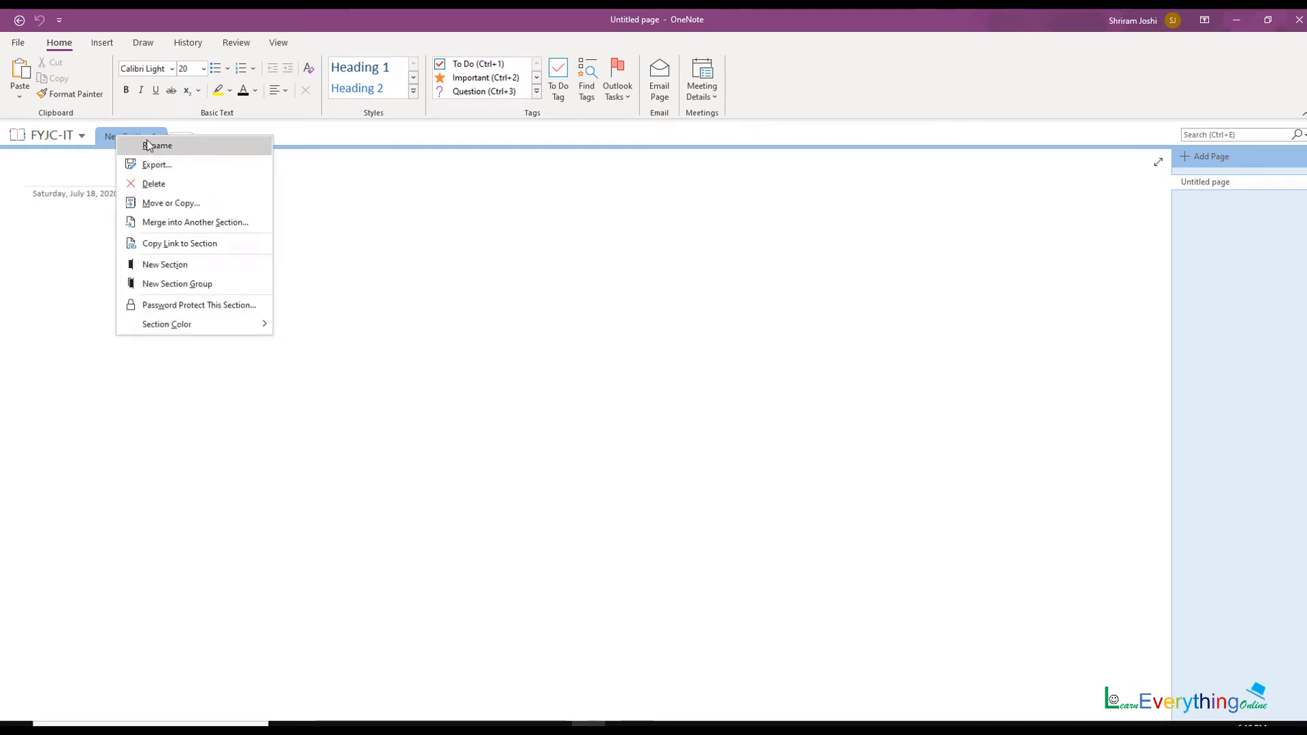
pyautogui.click(148, 145)
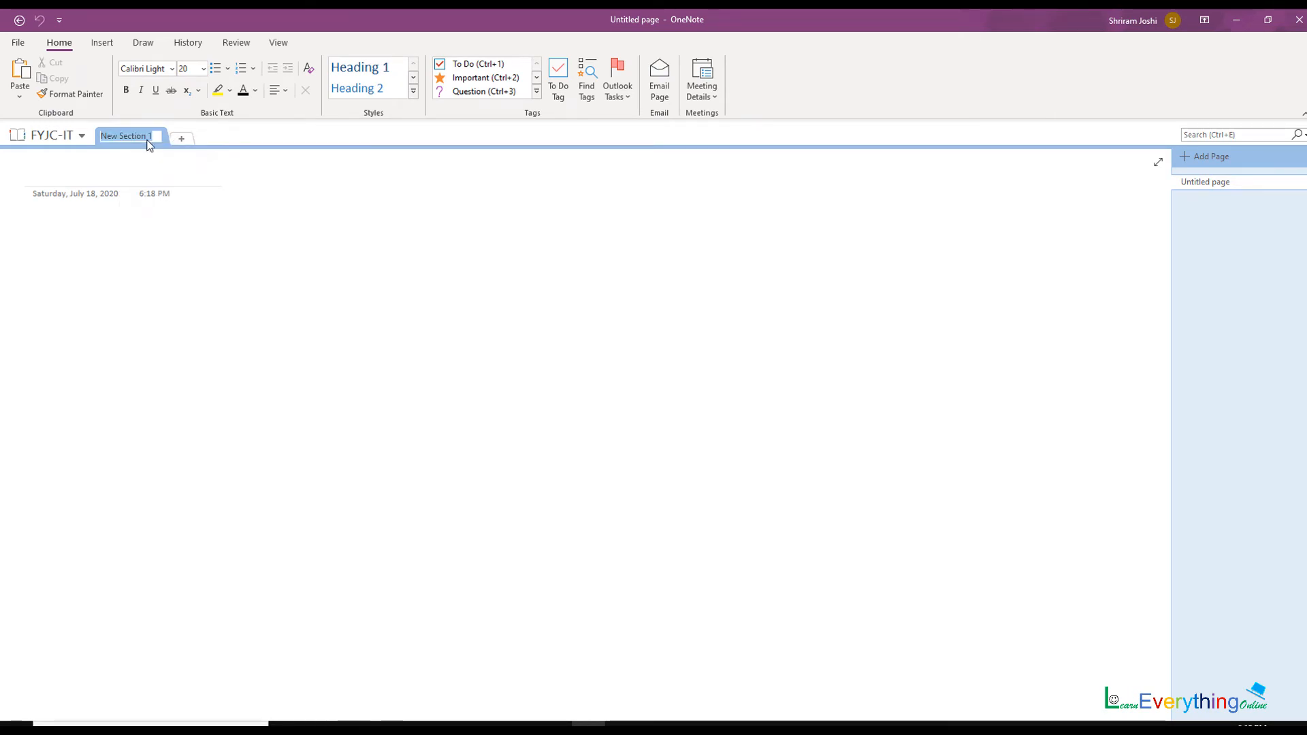
pyautogui.write('h')
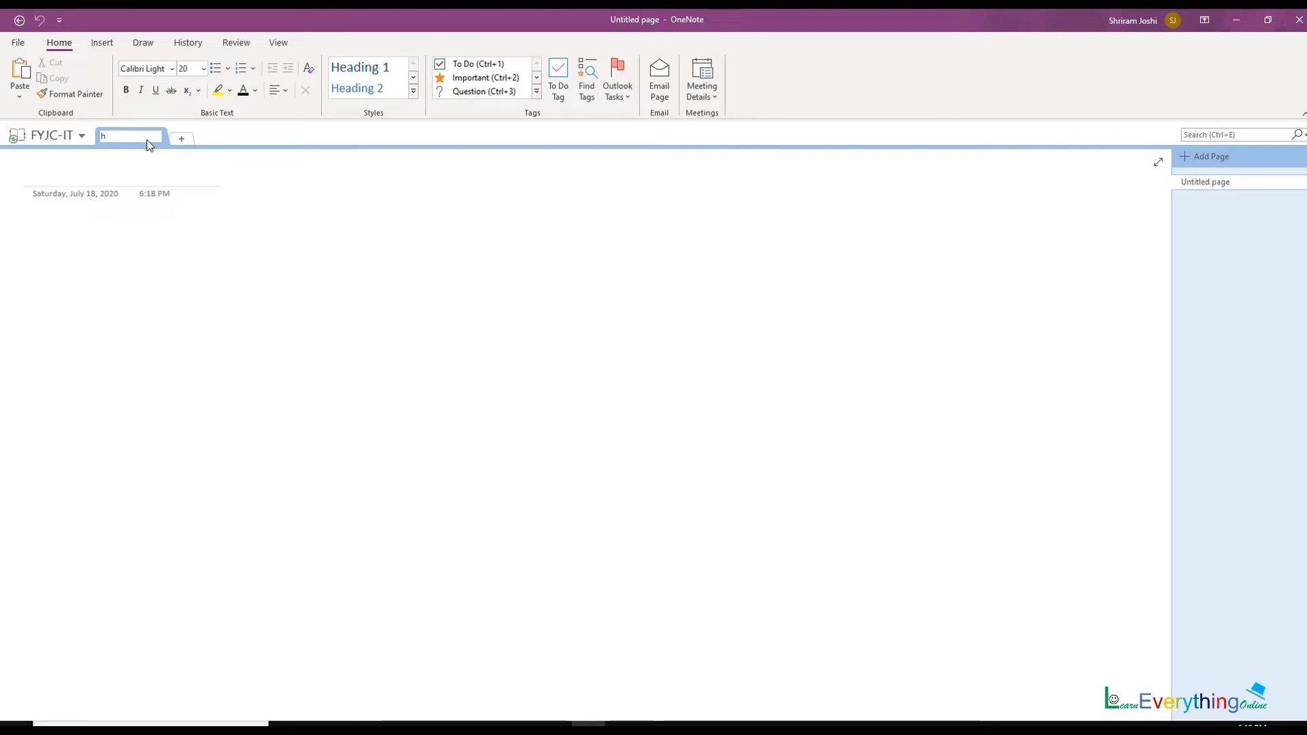
pyautogui.write('T')
pyautogui.write('HTM')
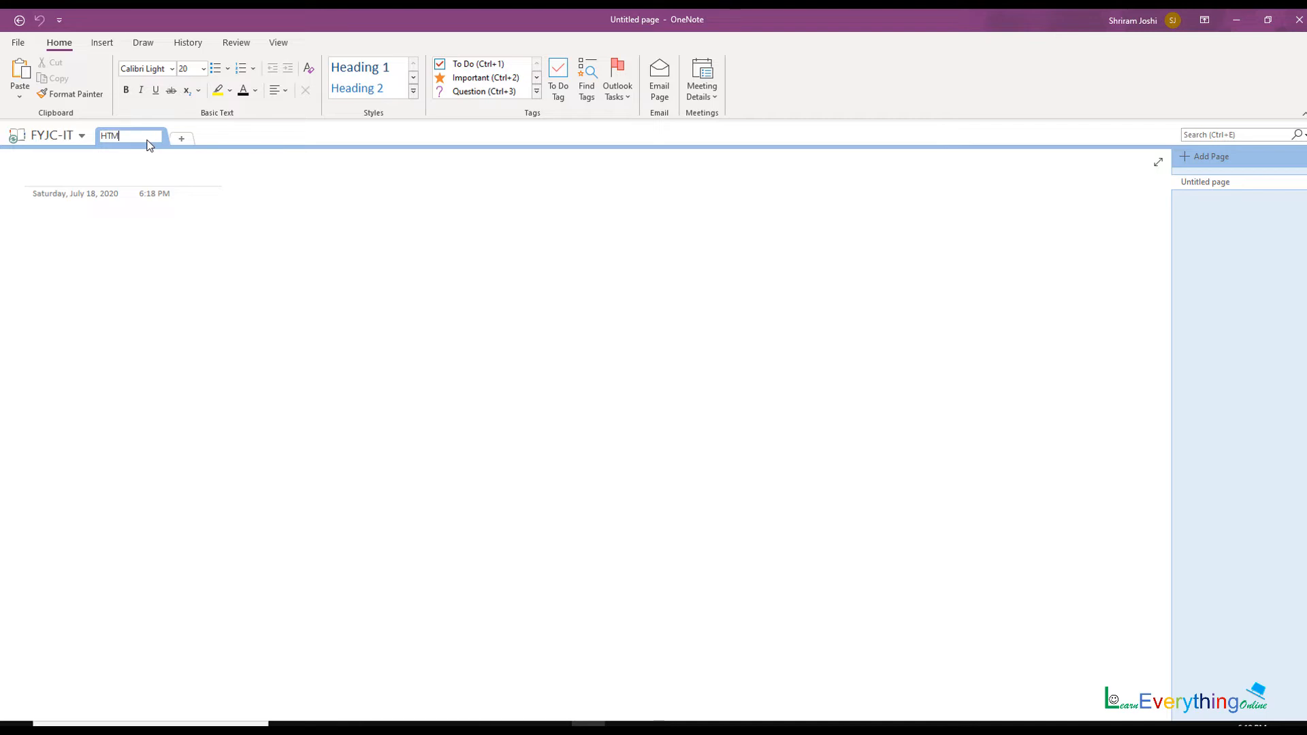
pyautogui.write('L')
pyautogui.press('Return')
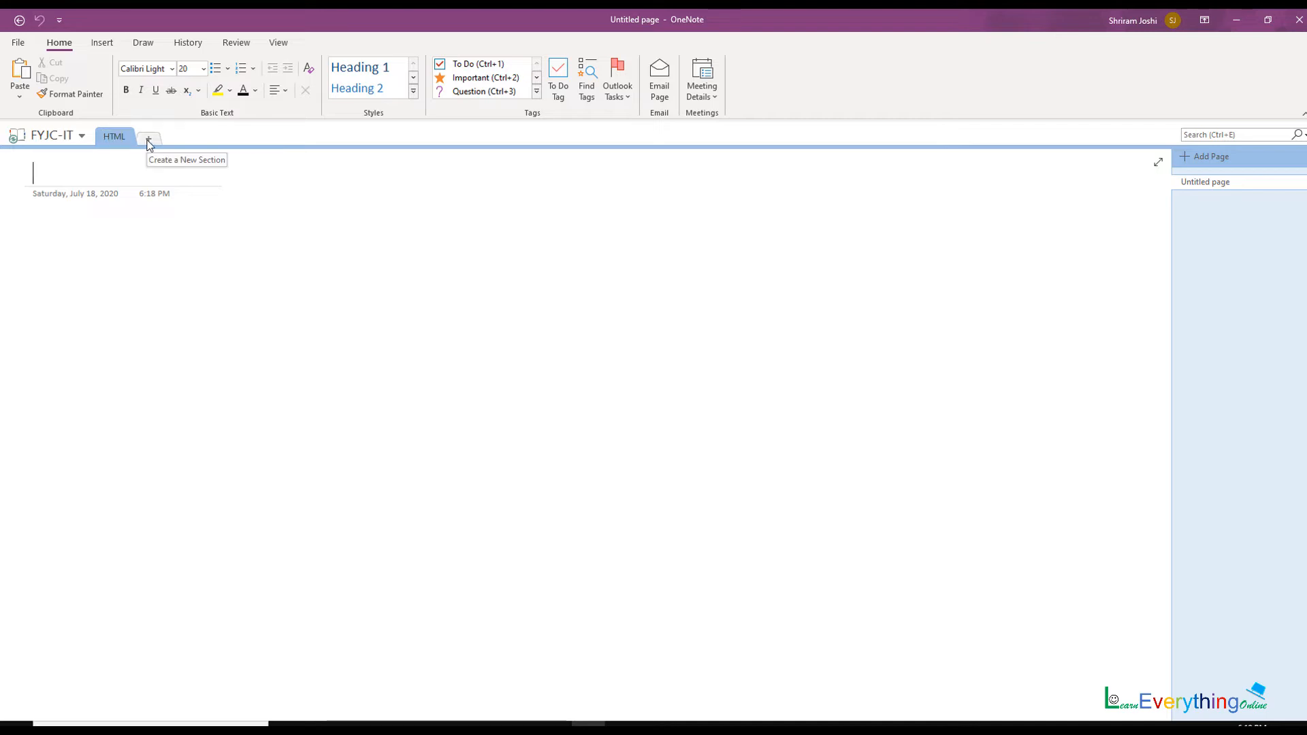
# Step: Rename the untitled page in the HTML section as DAY 1
pyautogui.click(1210, 184)
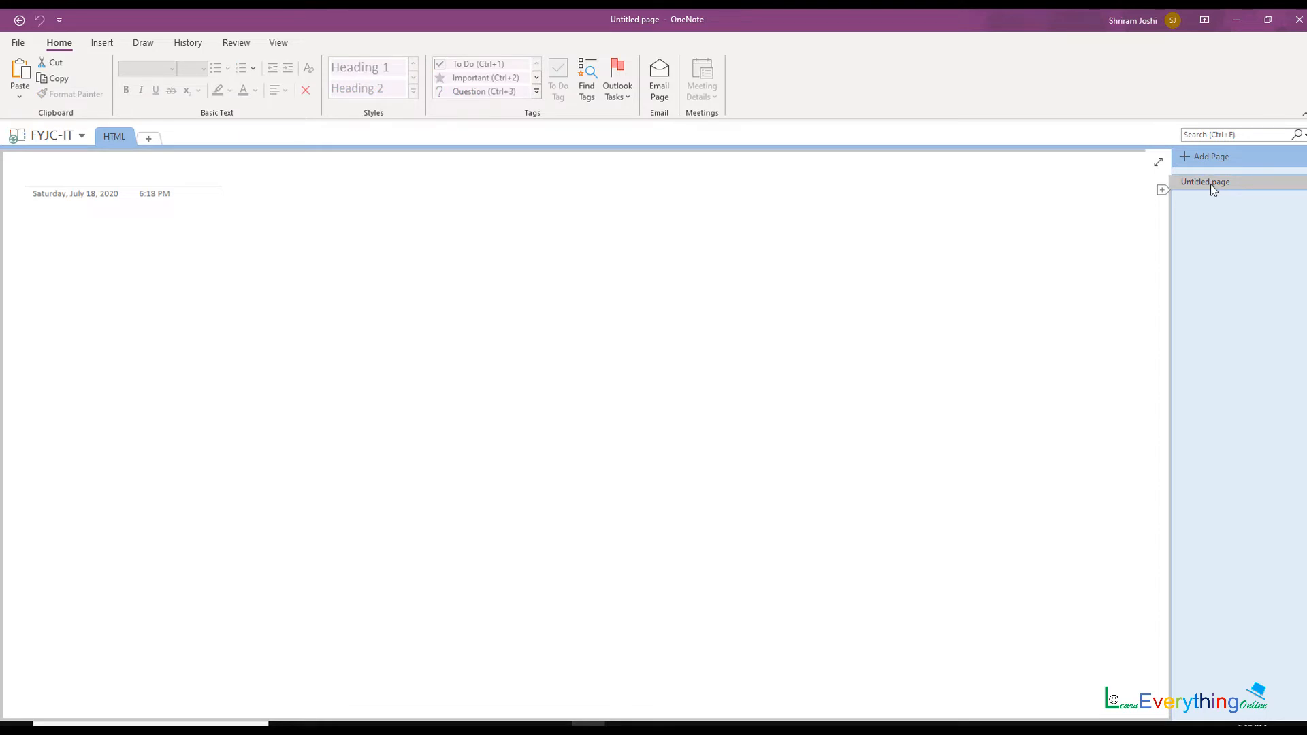
pyautogui.rightClick(1210, 184)
pyautogui.click(1180, 198)
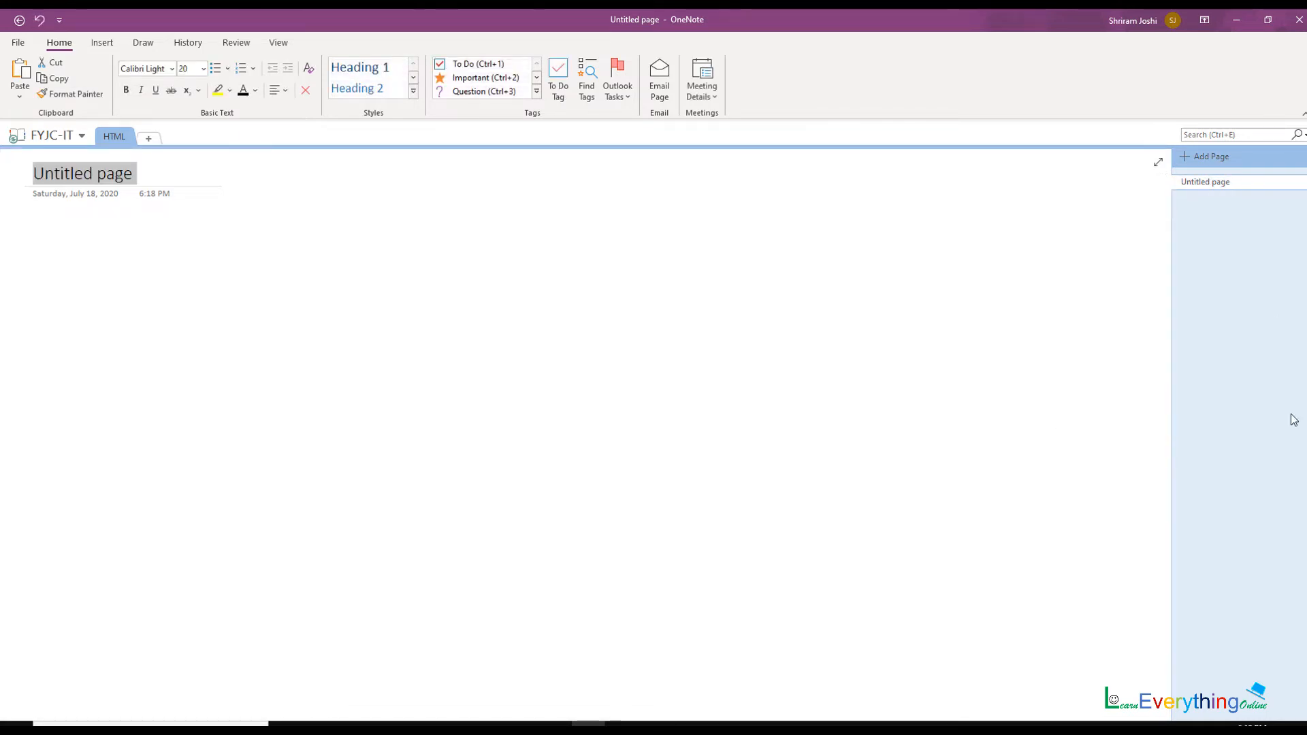
pyautogui.write('DAY 1')
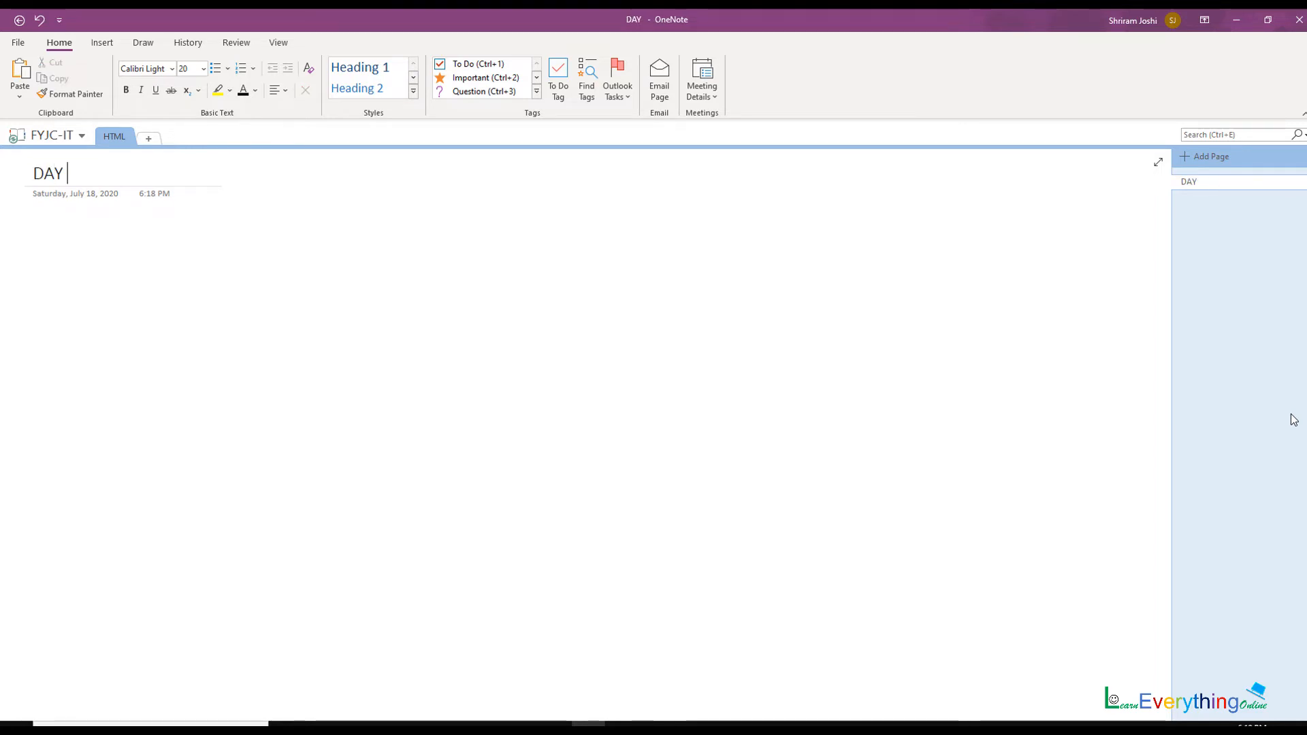
# Step: Start a To Do checklist below the page title with the first item "INTROUDTION"
pyautogui.click(585, 243)
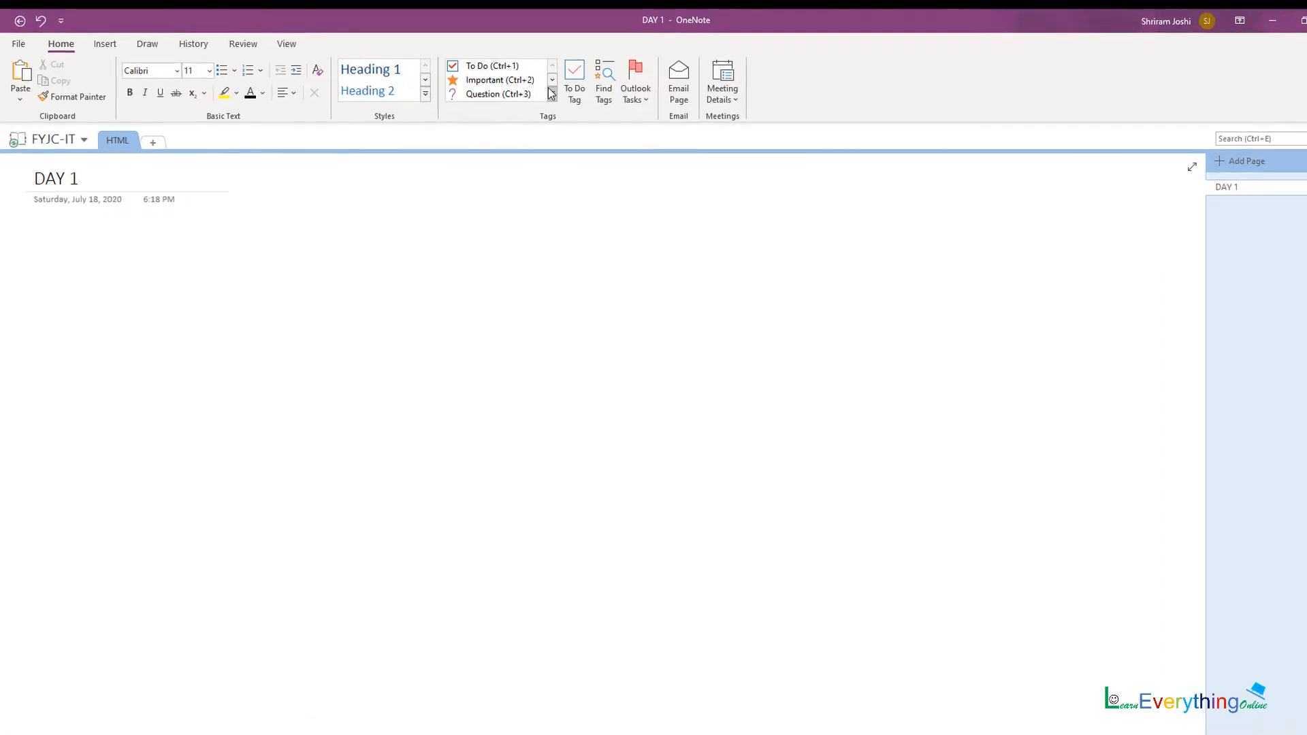
pyautogui.click(551, 93)
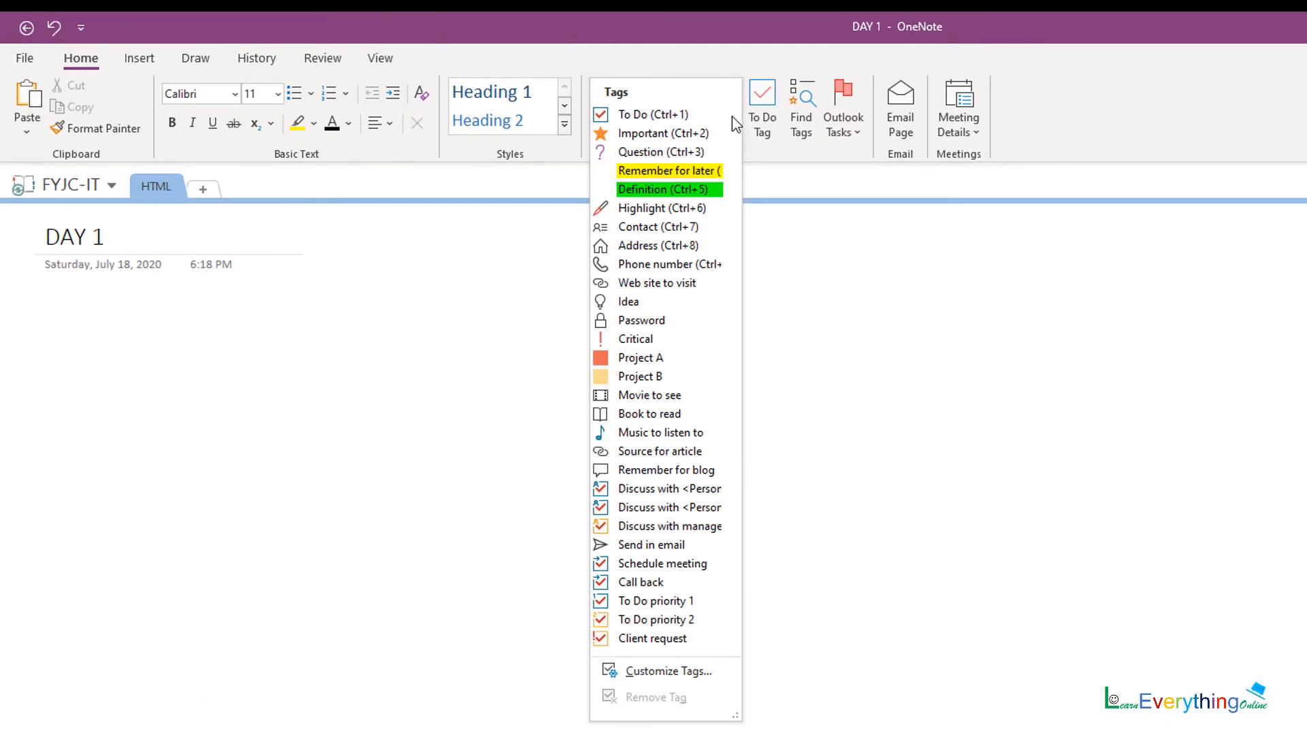
pyautogui.click(655, 114)
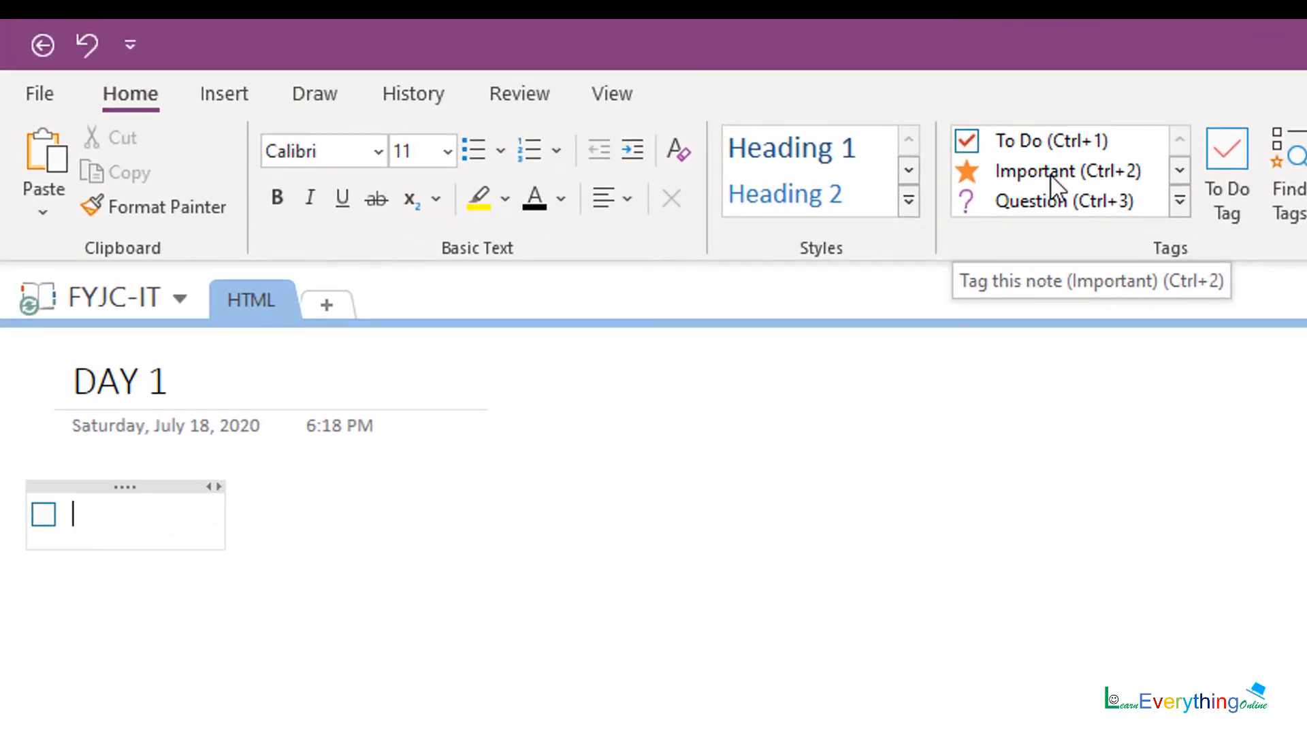
pyautogui.write('IN')
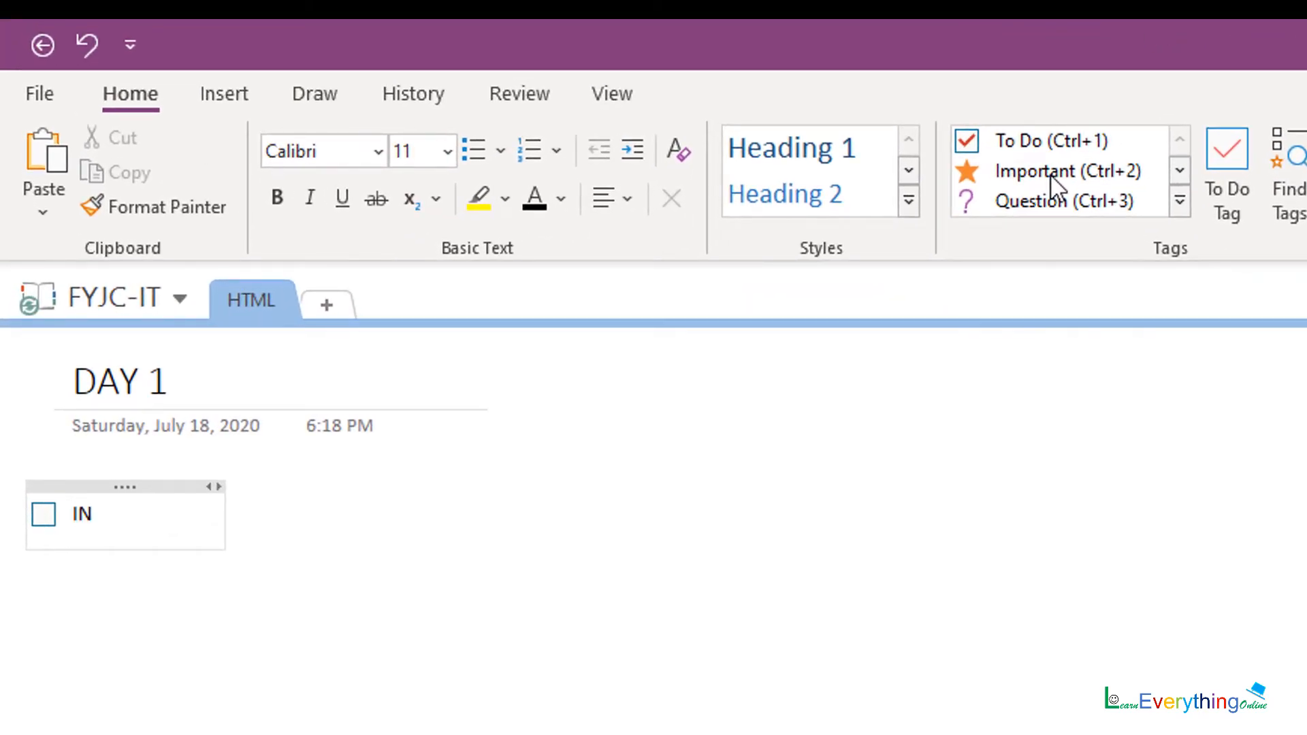
pyautogui.write('TROUDU')
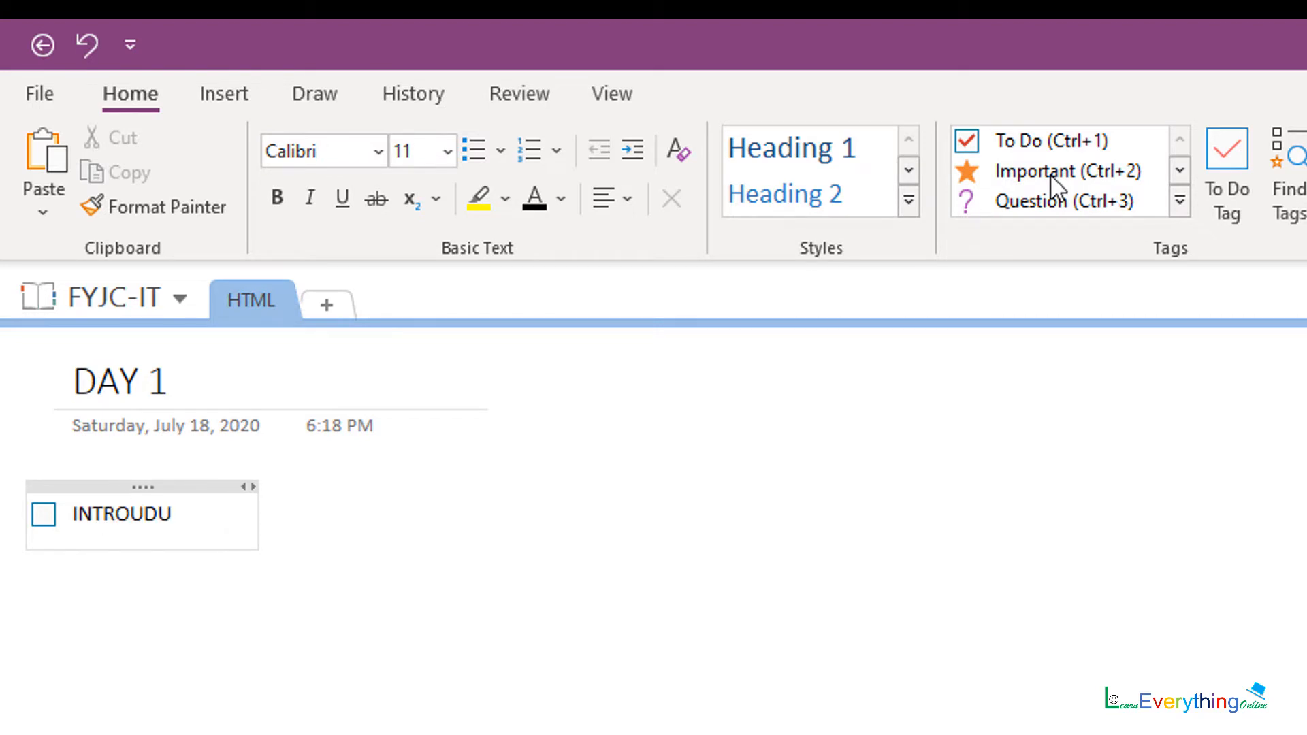
pyautogui.press('BackSpace')
pyautogui.write('TION')
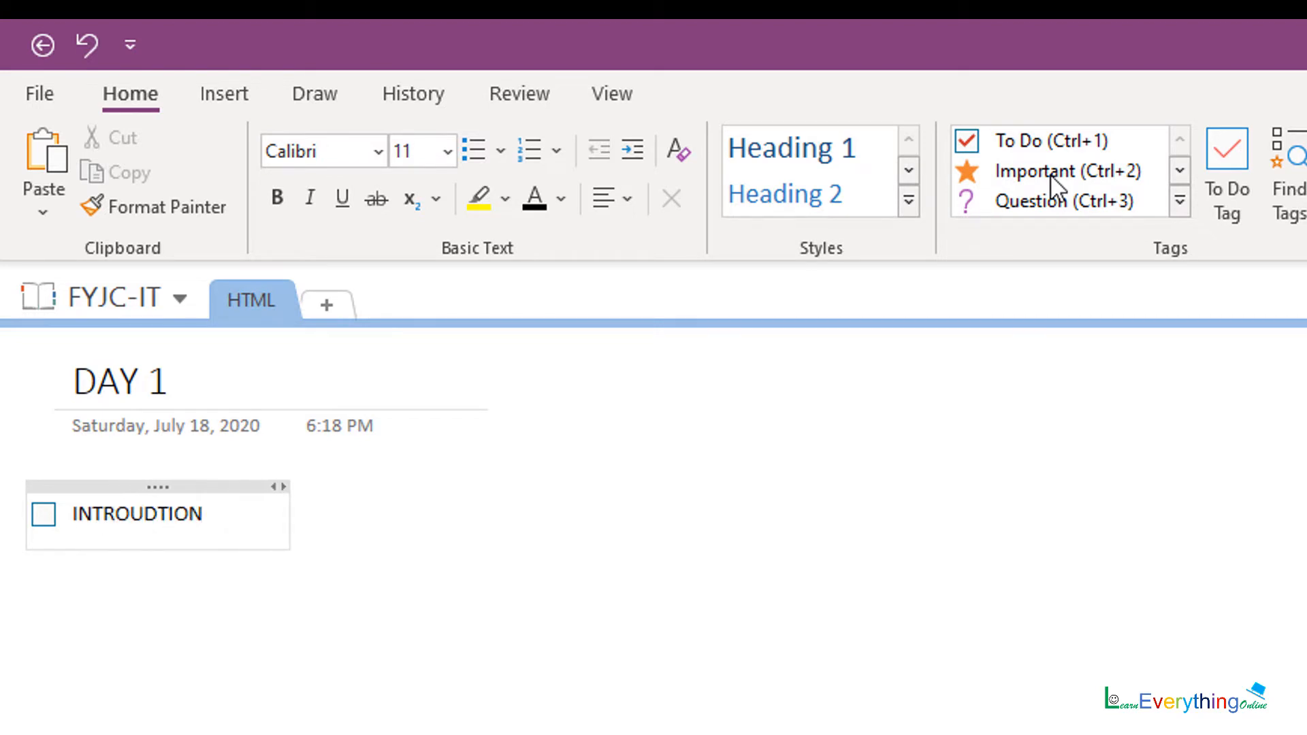
pyautogui.press('Return')
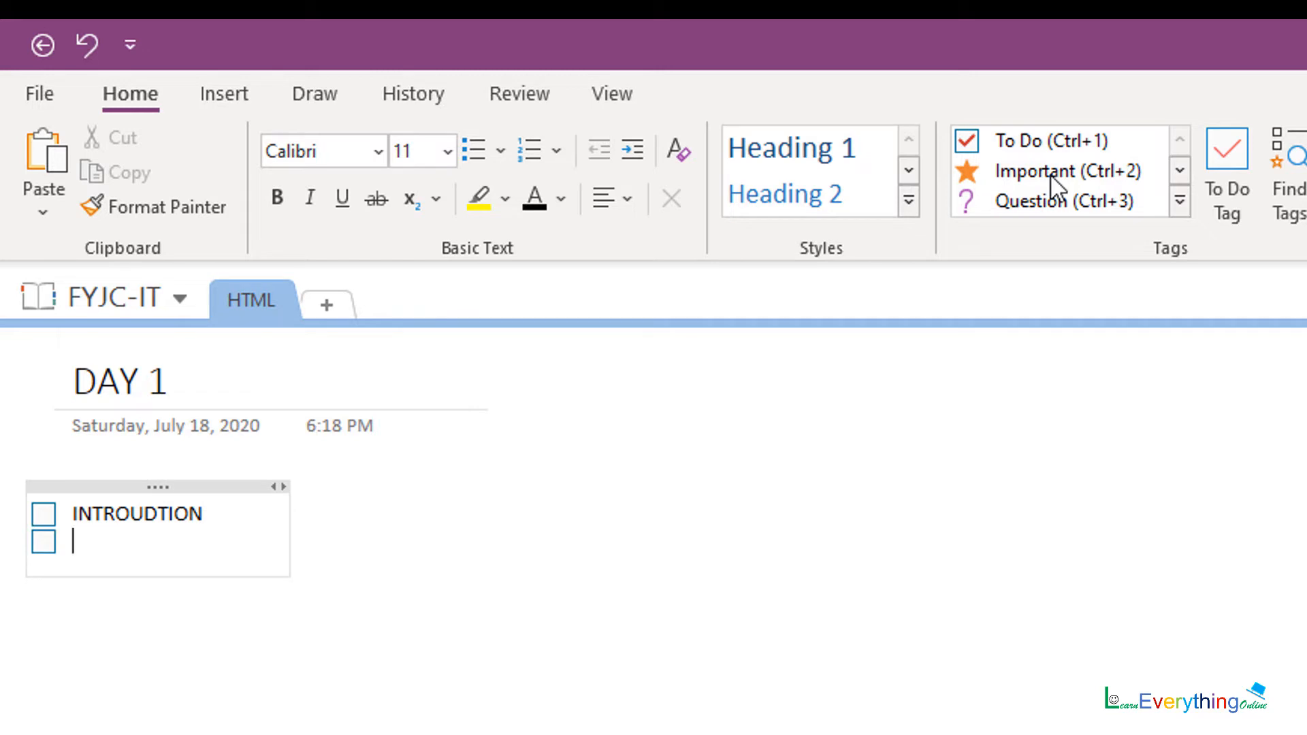
# Step: Add "STUDENT INTRODUCTION" as the second checklist item
pyautogui.write('STUDENT')
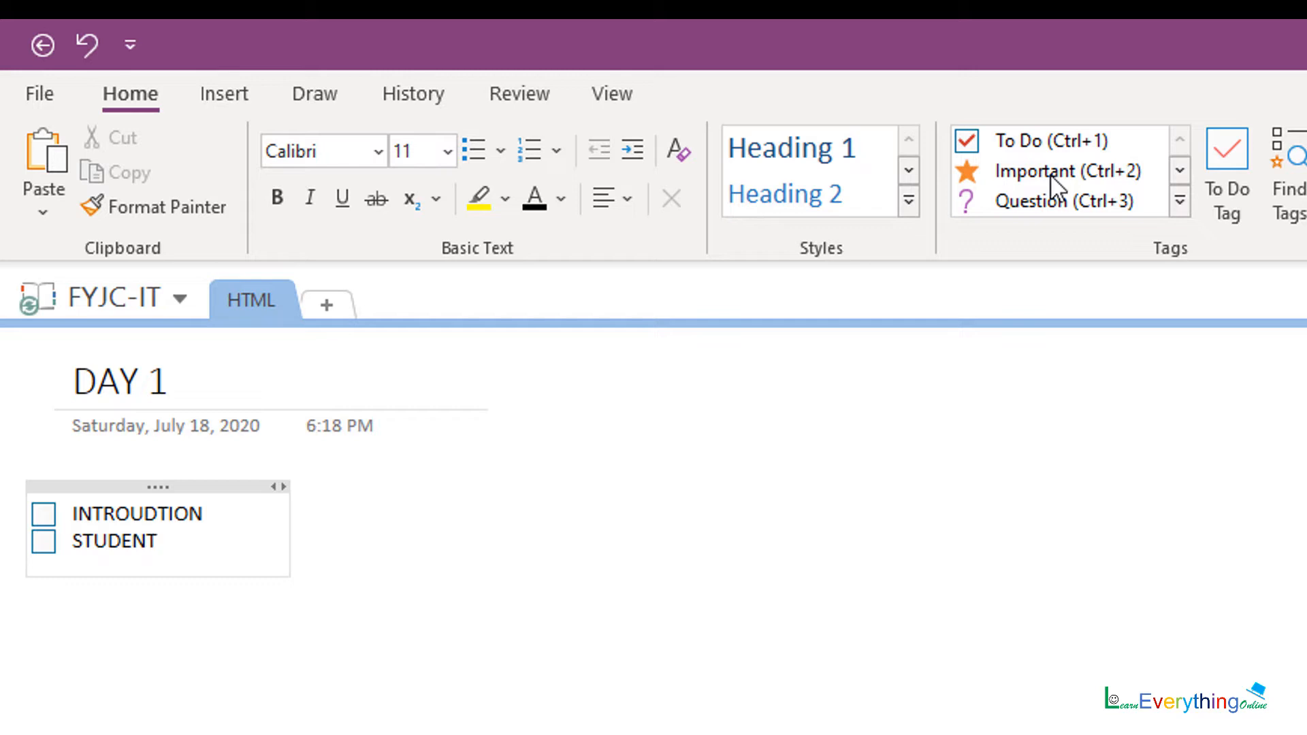
pyautogui.write(' INTROD')
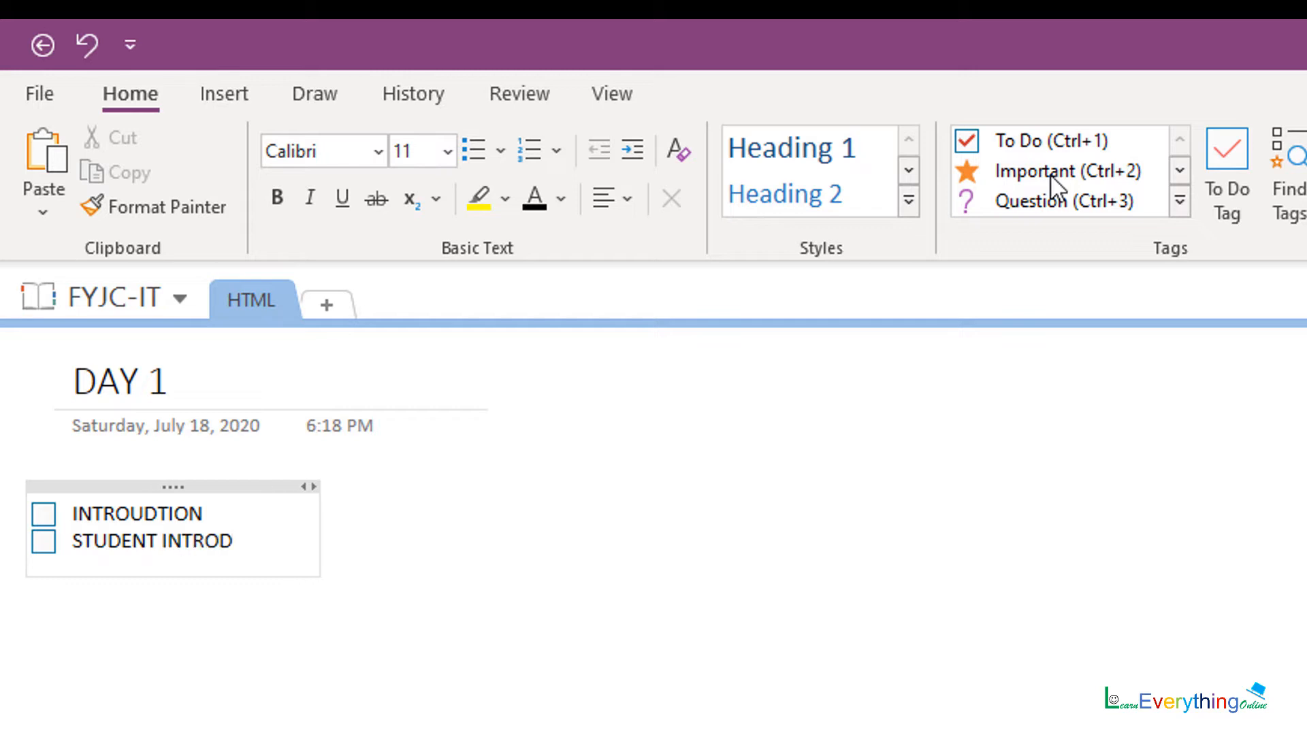
pyautogui.write('UCTION')
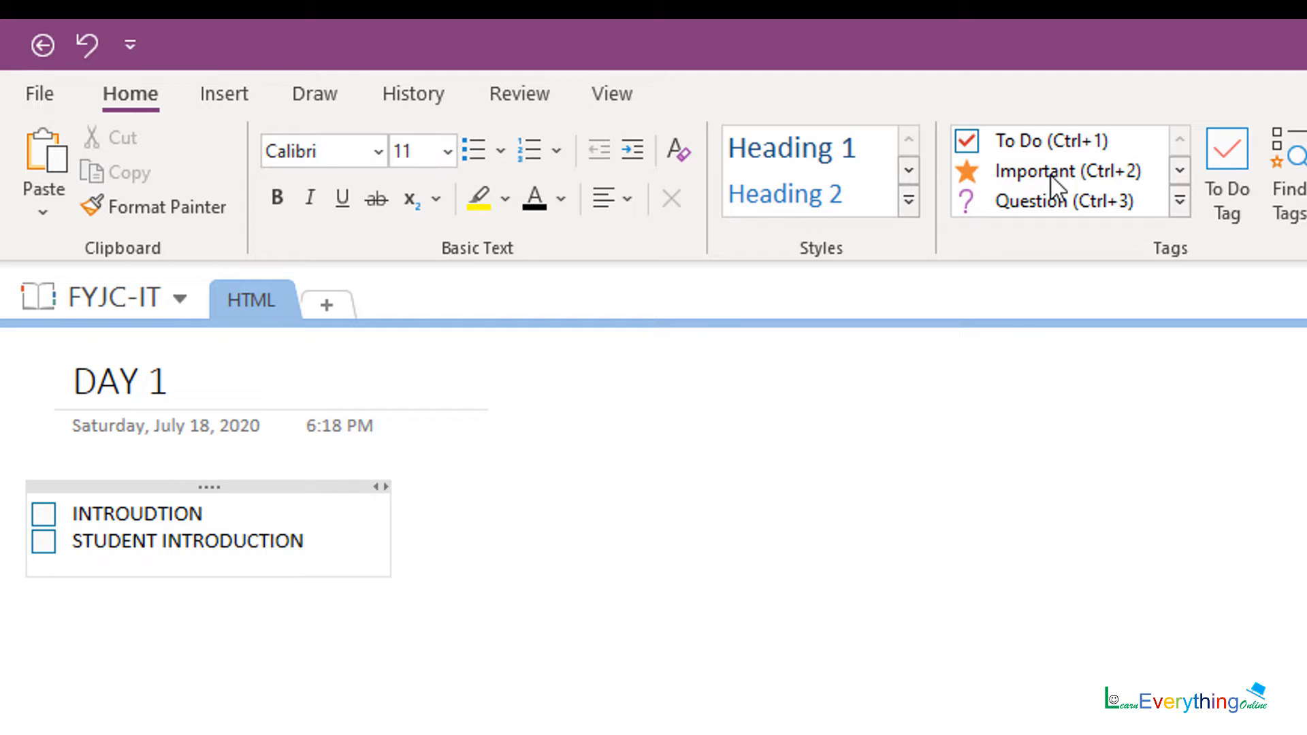
pyautogui.press('Return')
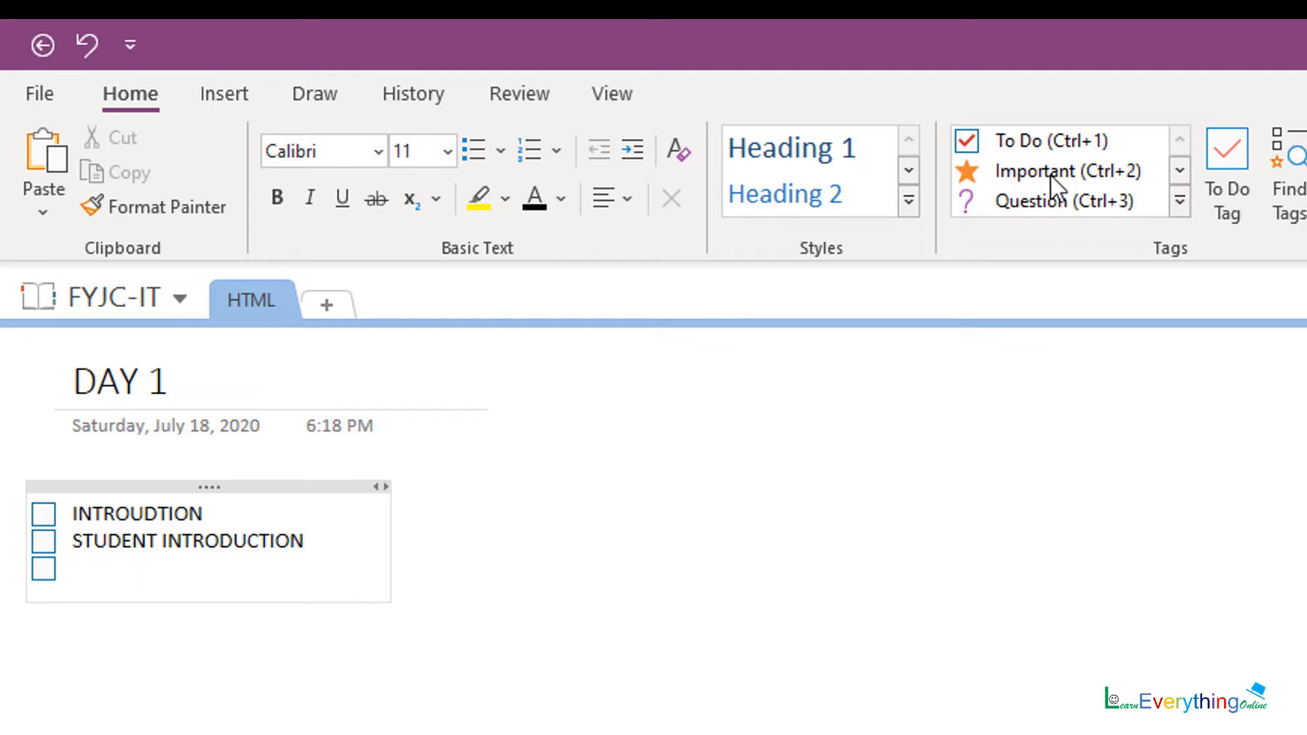
# Step: Add "OVERVIEW HTML STRUCTURE" as the third checklist item and give it the Book to read tag
pyautogui.write('OVERV')
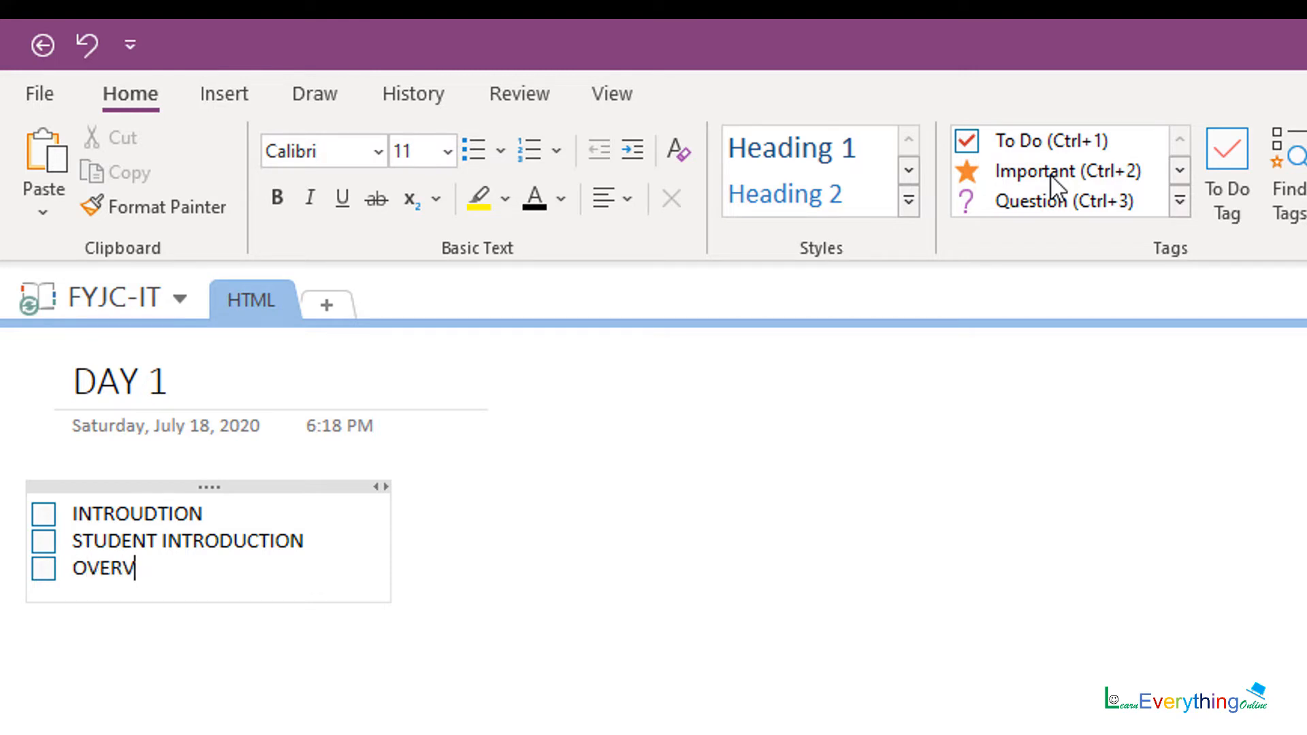
pyautogui.write('IEW')
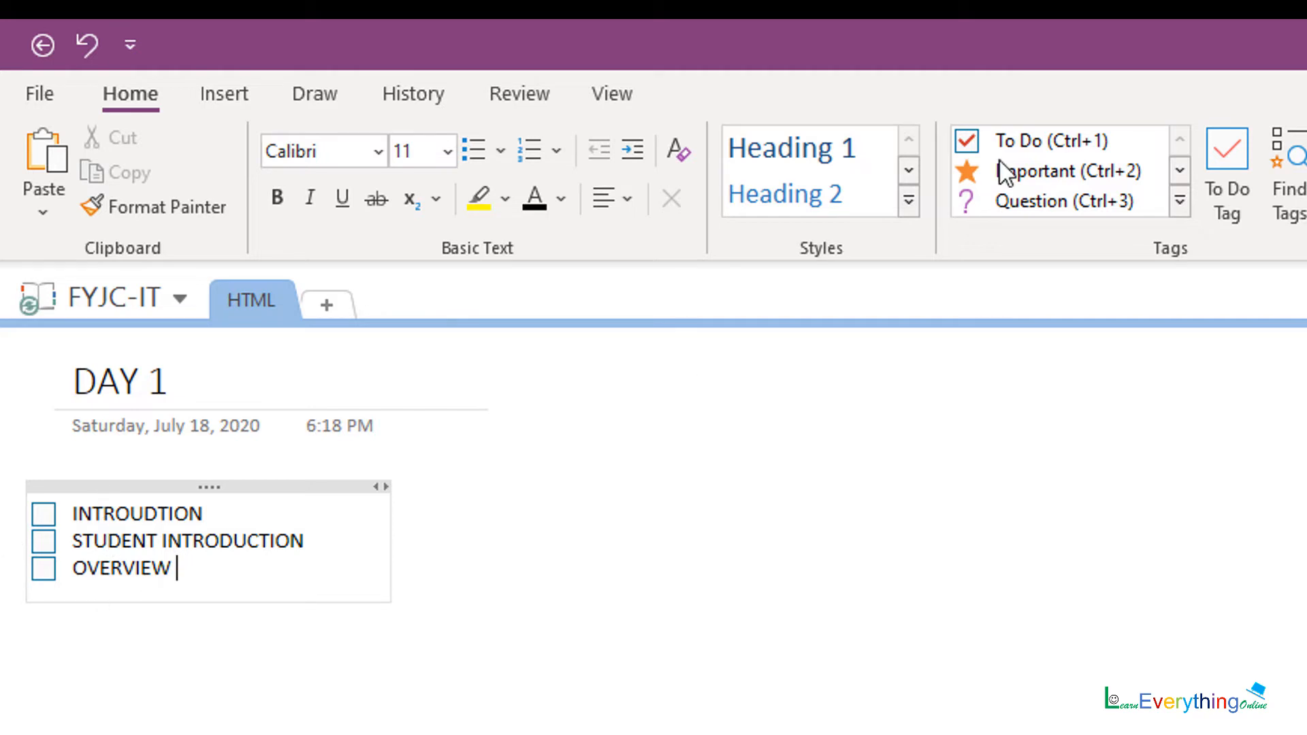
pyautogui.click(1181, 201)
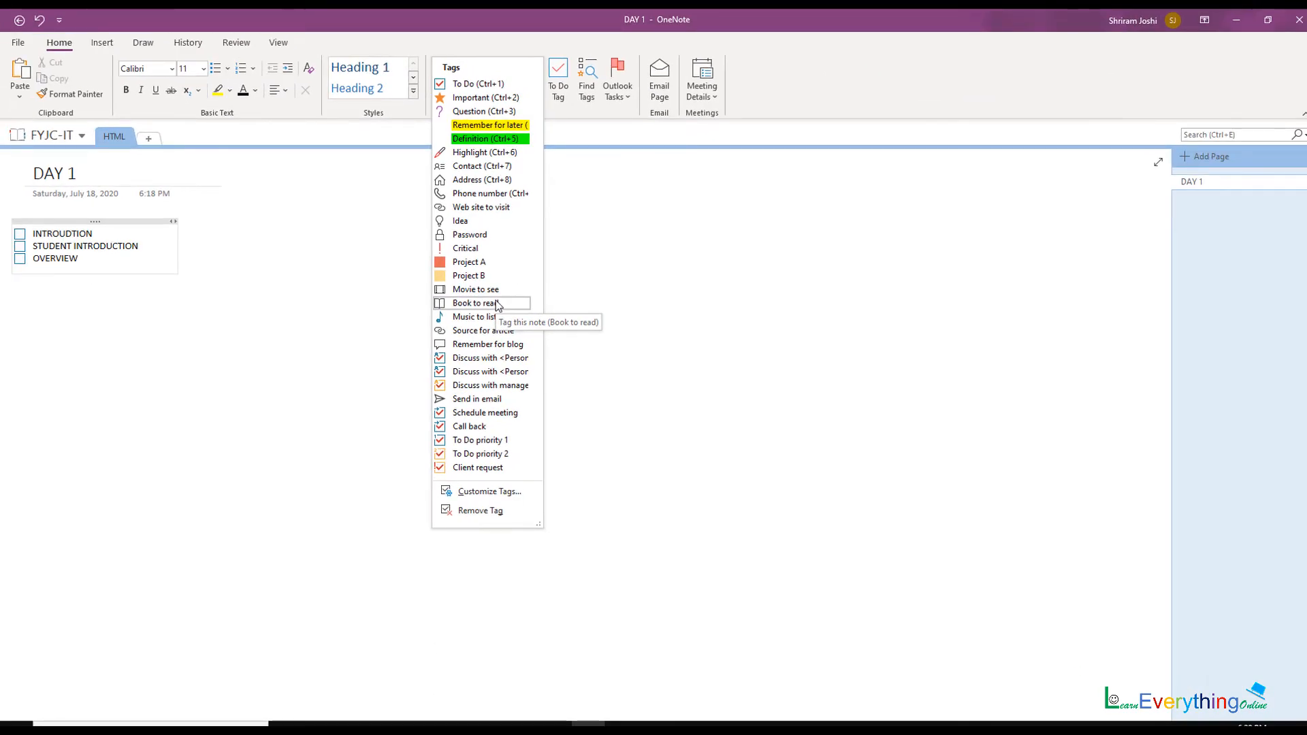
pyautogui.click(496, 302)
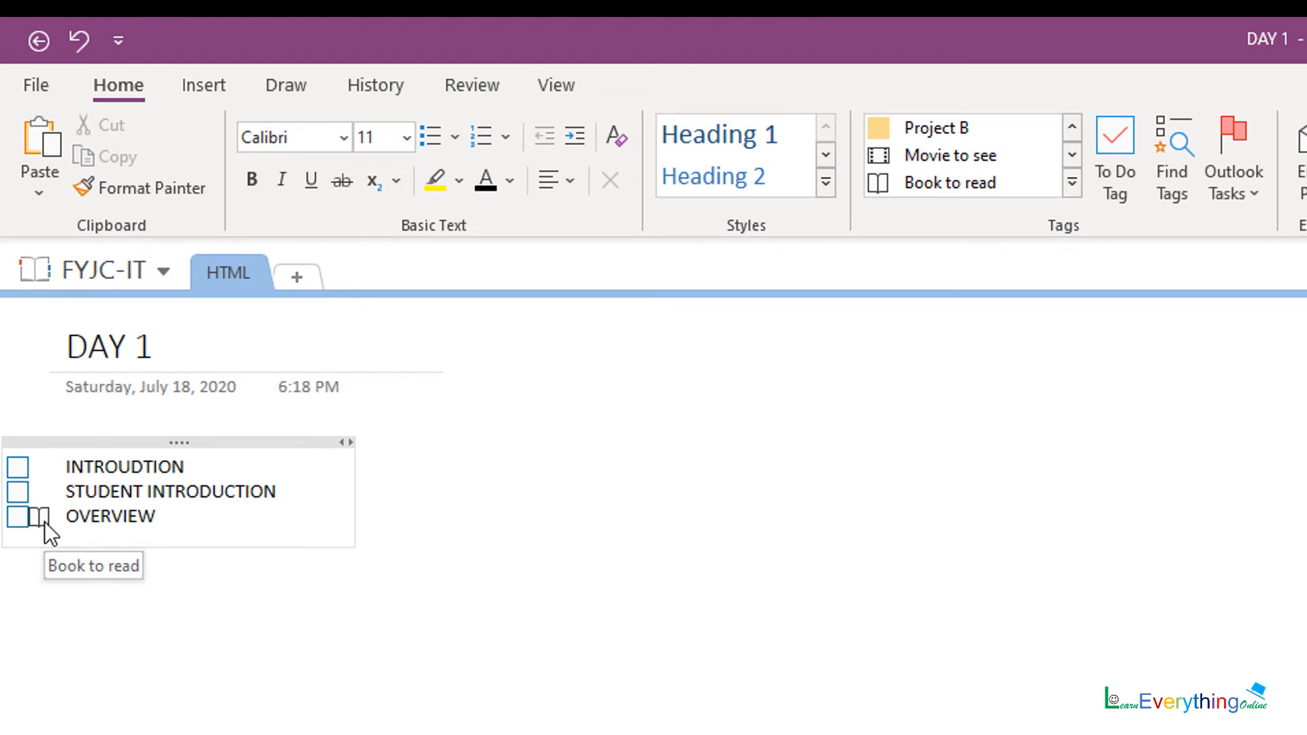
pyautogui.write('H')
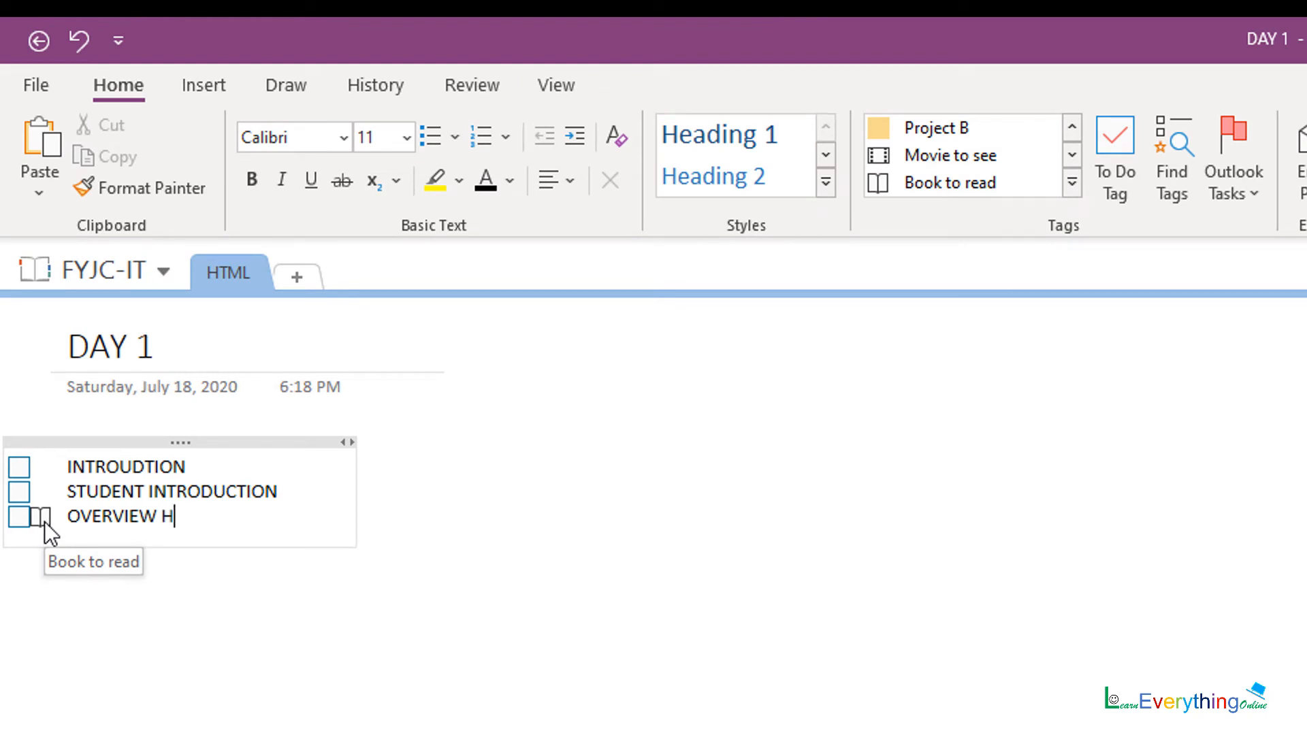
pyautogui.write('TML')
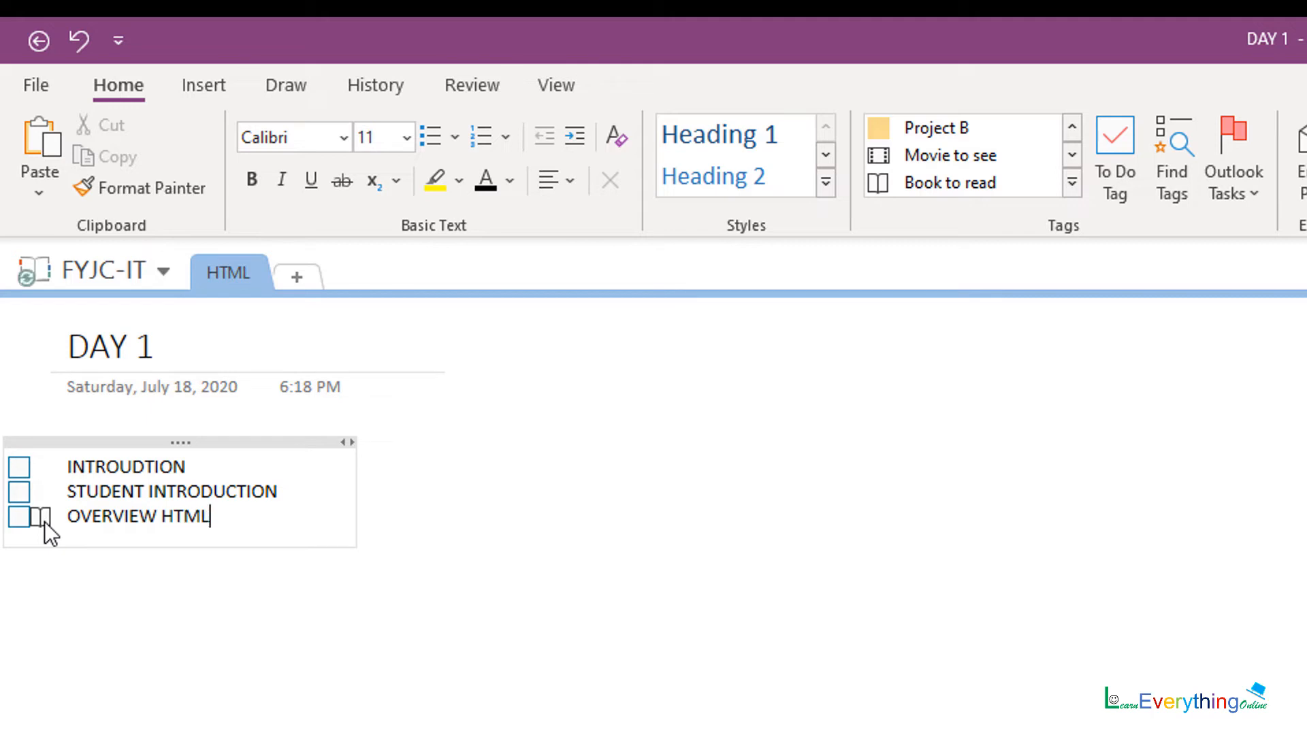
pyautogui.write(' STRUCTUR')
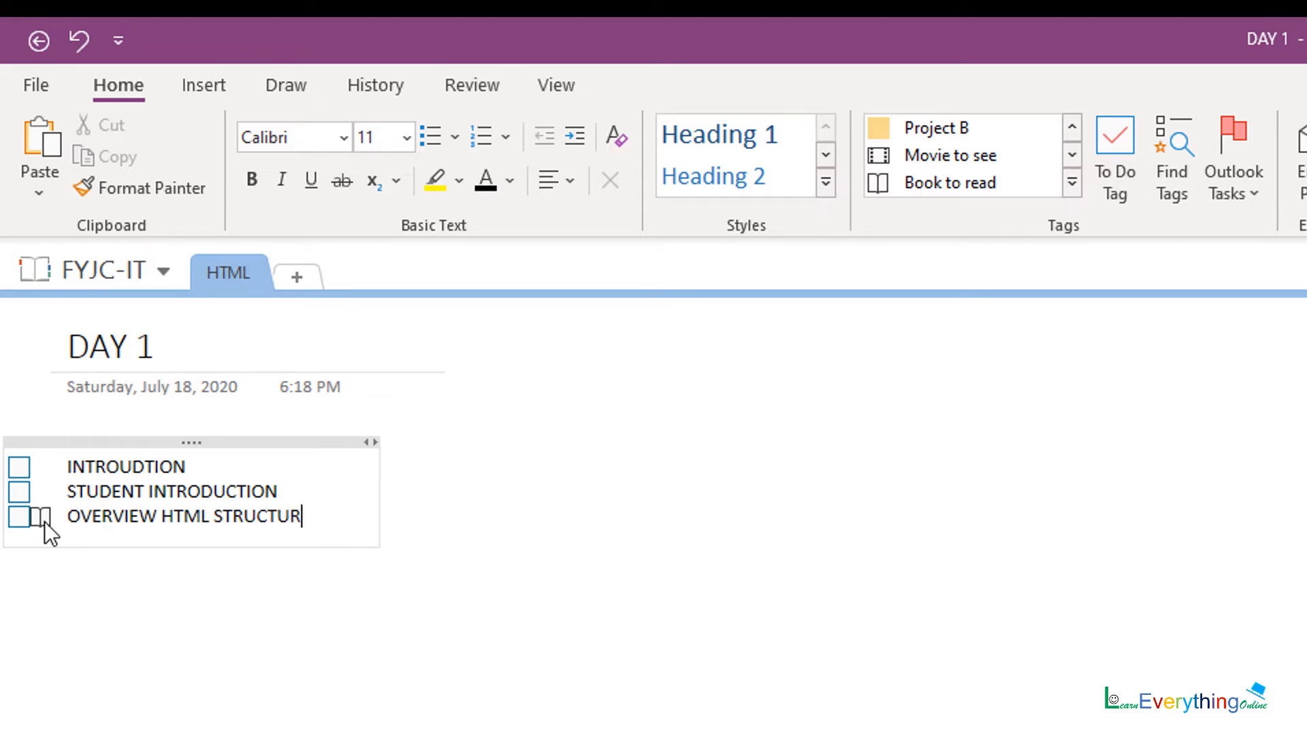
pyautogui.write('E')
pyautogui.press('Return')
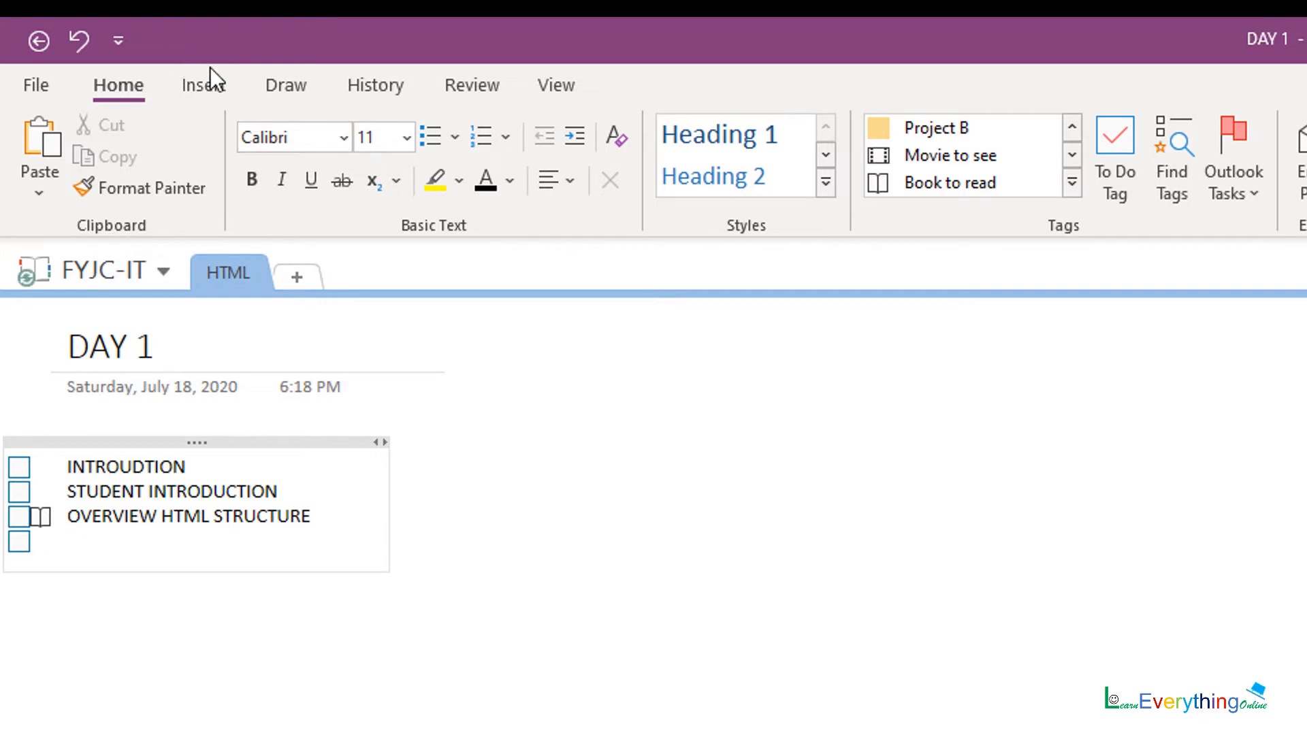
# Step: Attach the HTML Lesson 1 presentation from the 12 IT new folder as a file on the line below the third checklist item
pyautogui.click(210, 84)
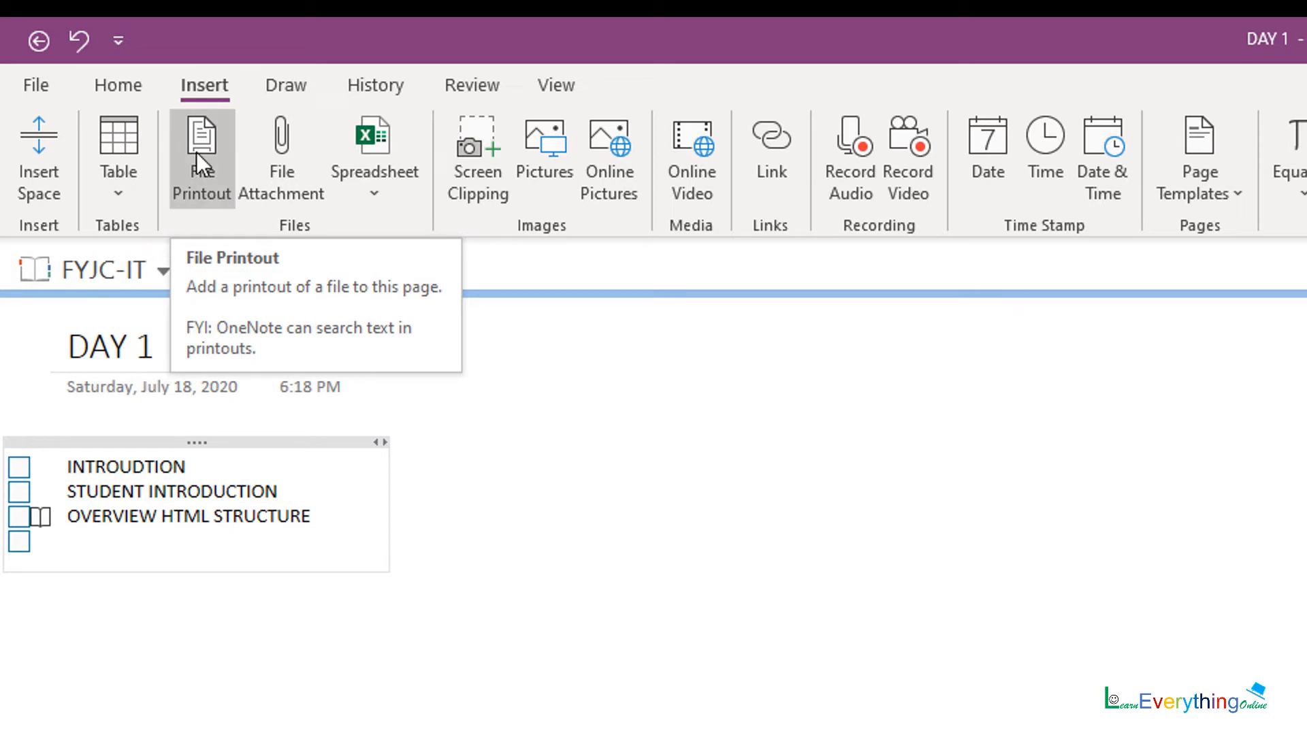
pyautogui.click(285, 154)
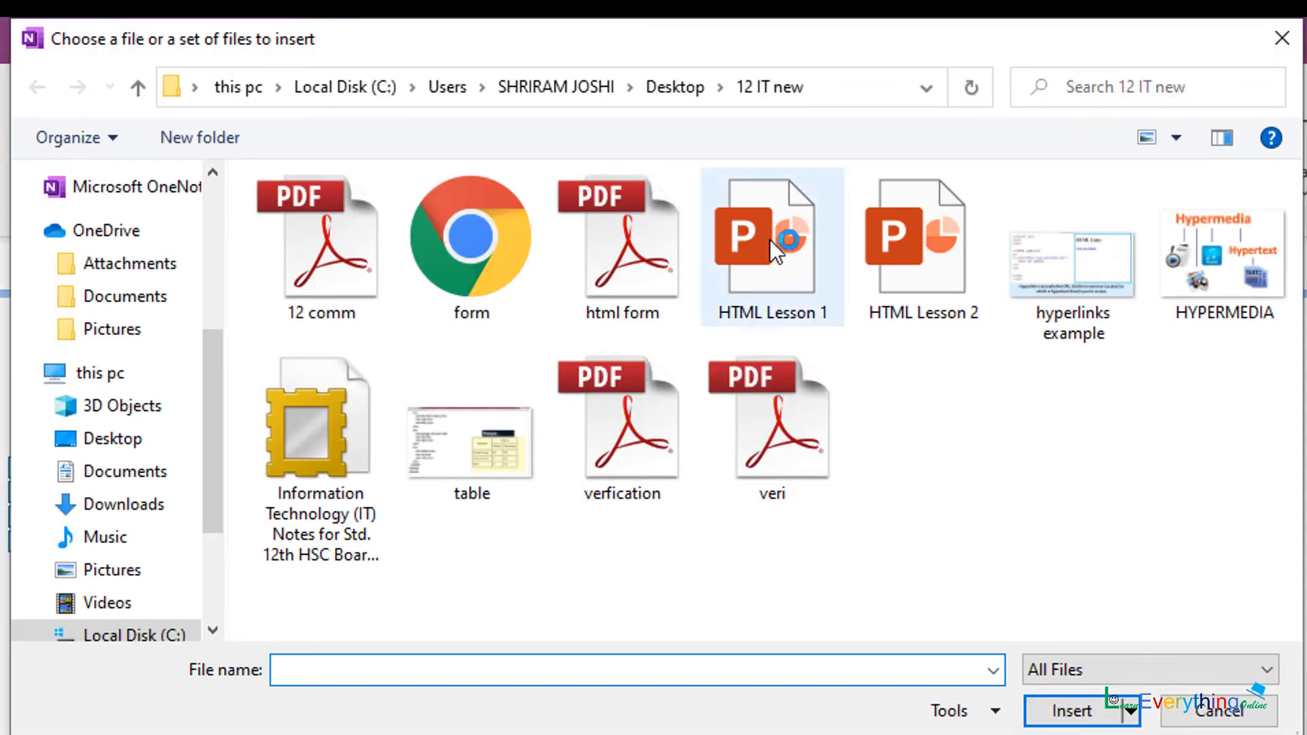
pyautogui.click(770, 239)
pyautogui.click(1073, 722)
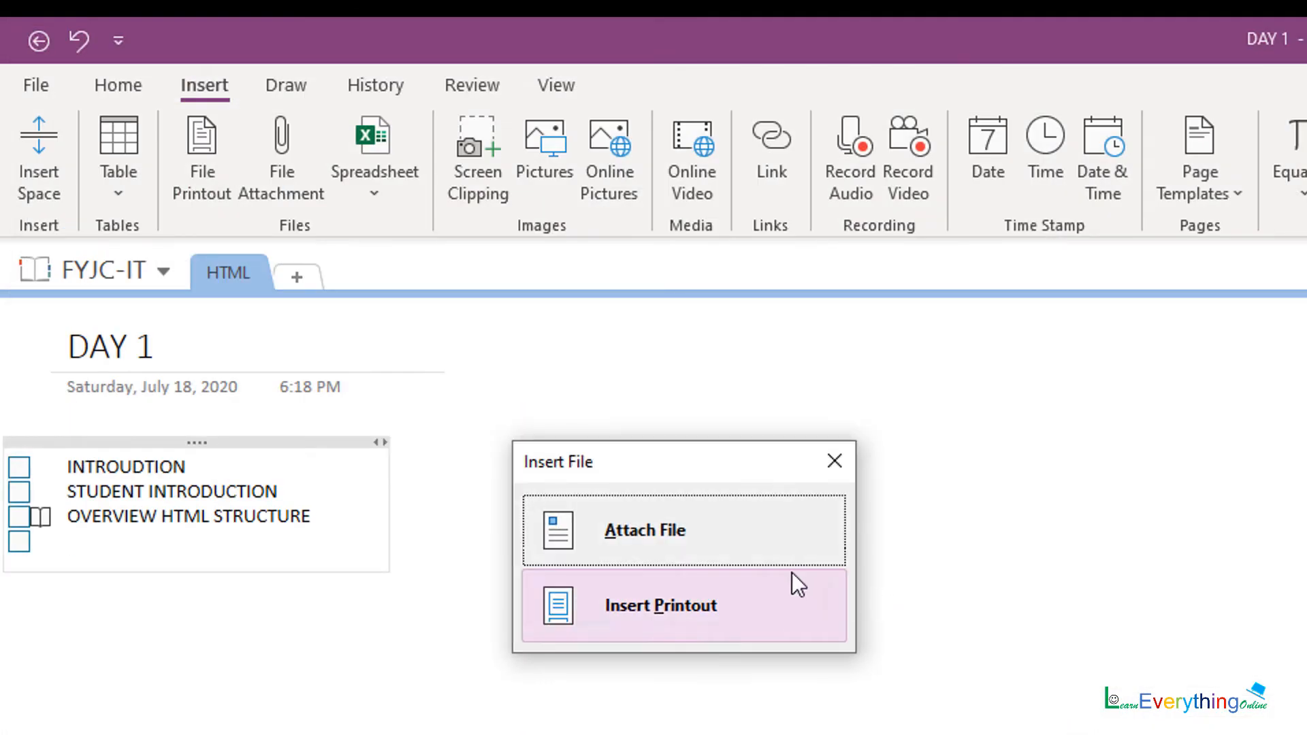
pyautogui.click(728, 555)
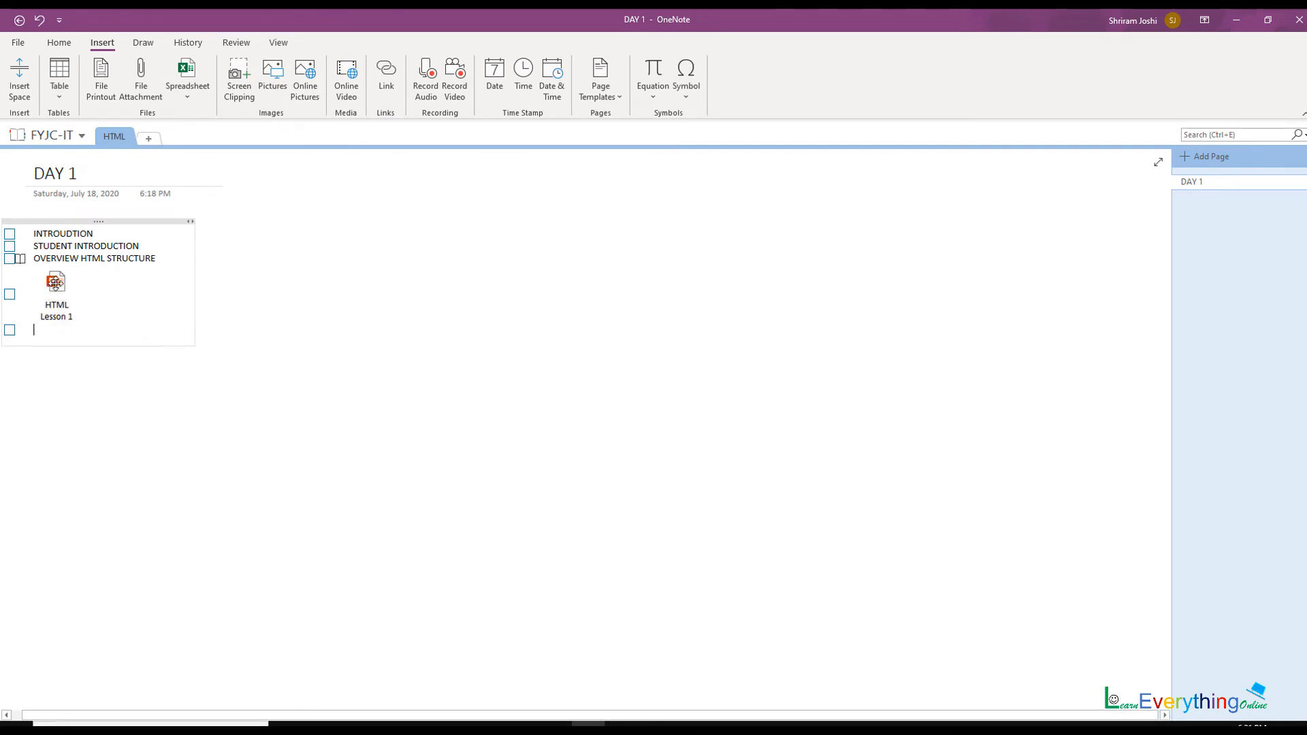
pyautogui.doubleClick(56, 283)
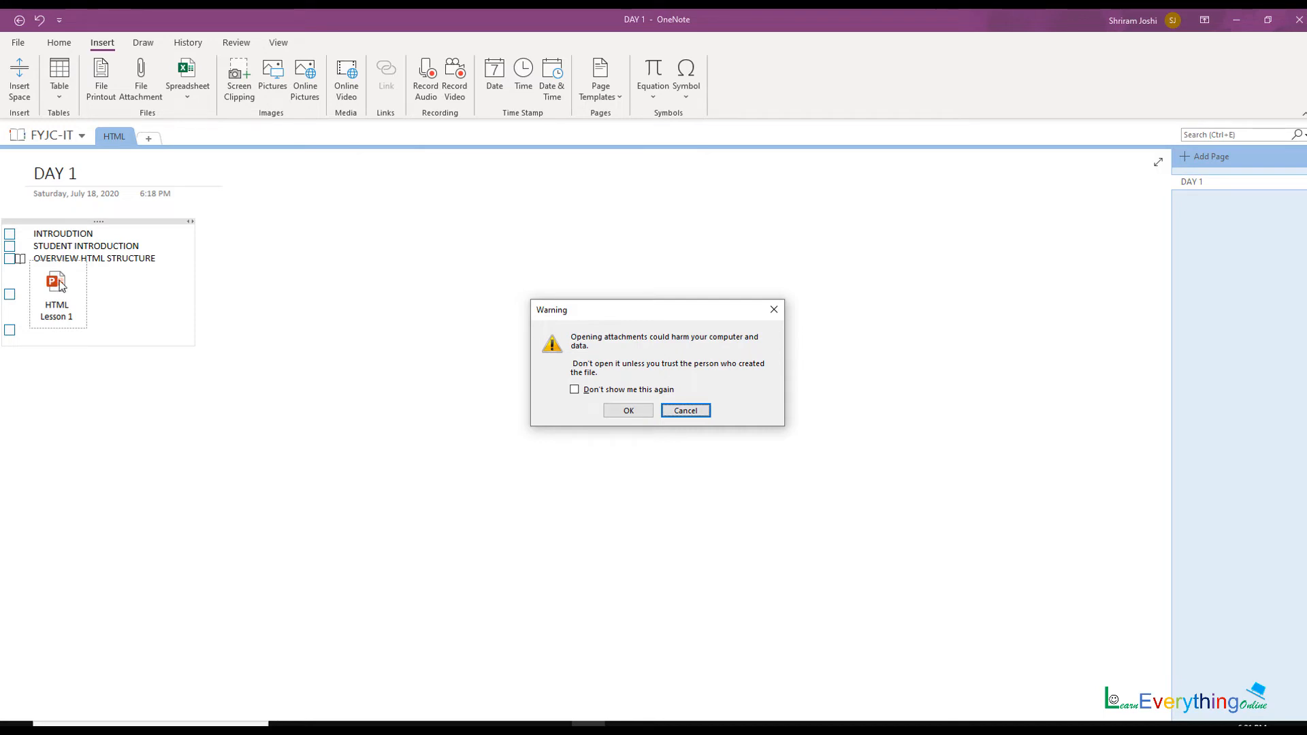
pyautogui.click(684, 411)
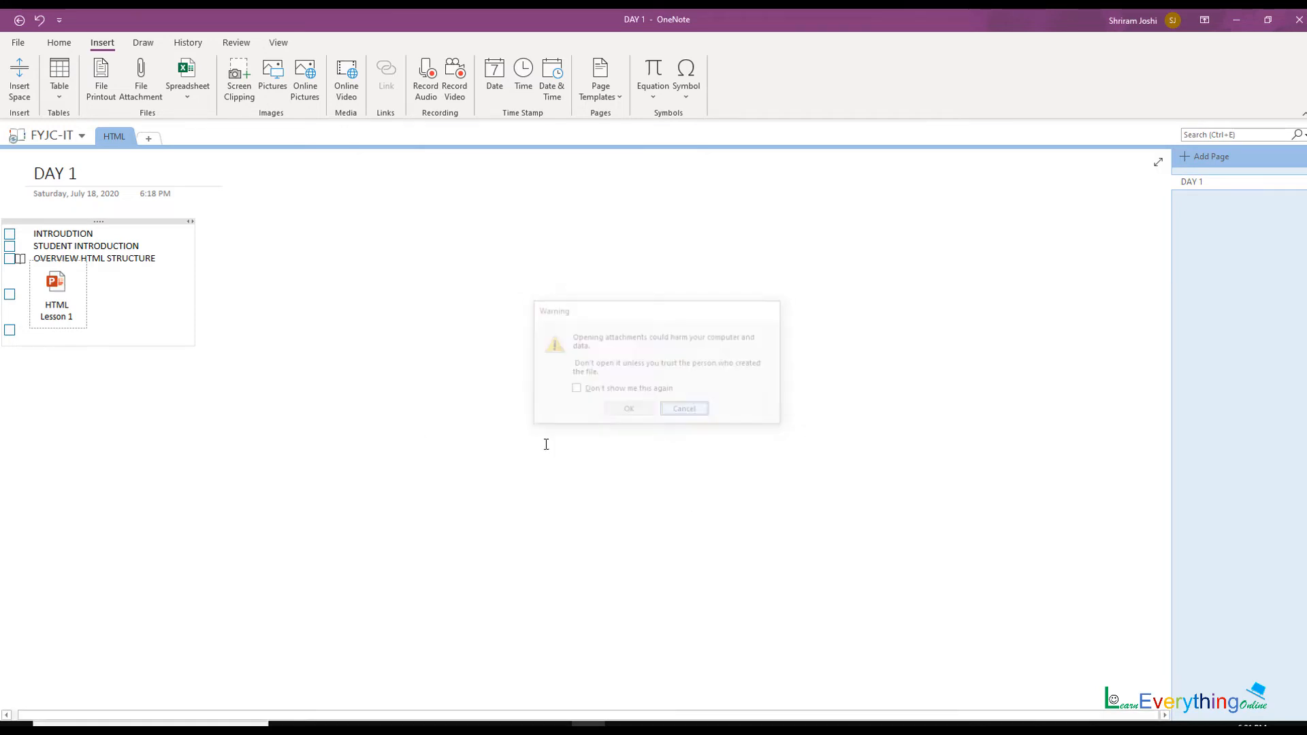
# Step: Dock the DAY 1 notes to the desktop and open the attached HTML Lesson 1 presentation, going to its Index slide
pyautogui.click(308, 48)
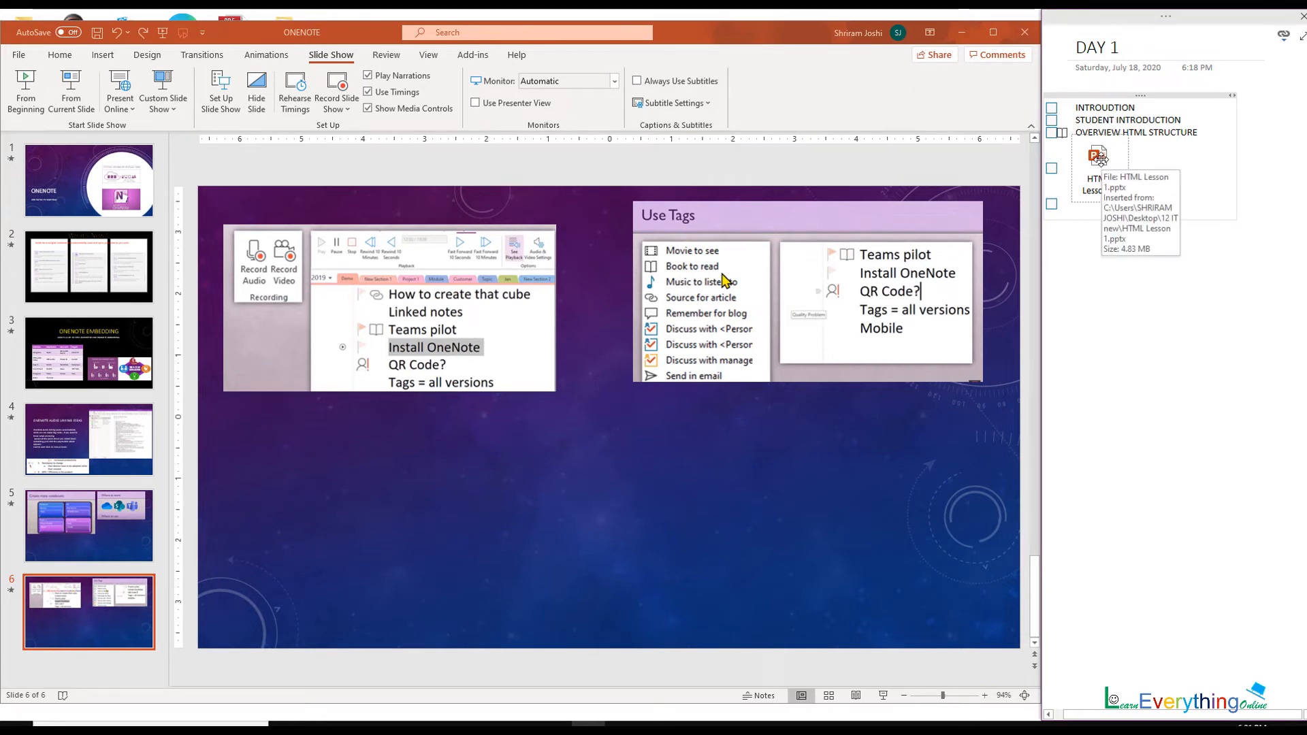
pyautogui.doubleClick(1099, 158)
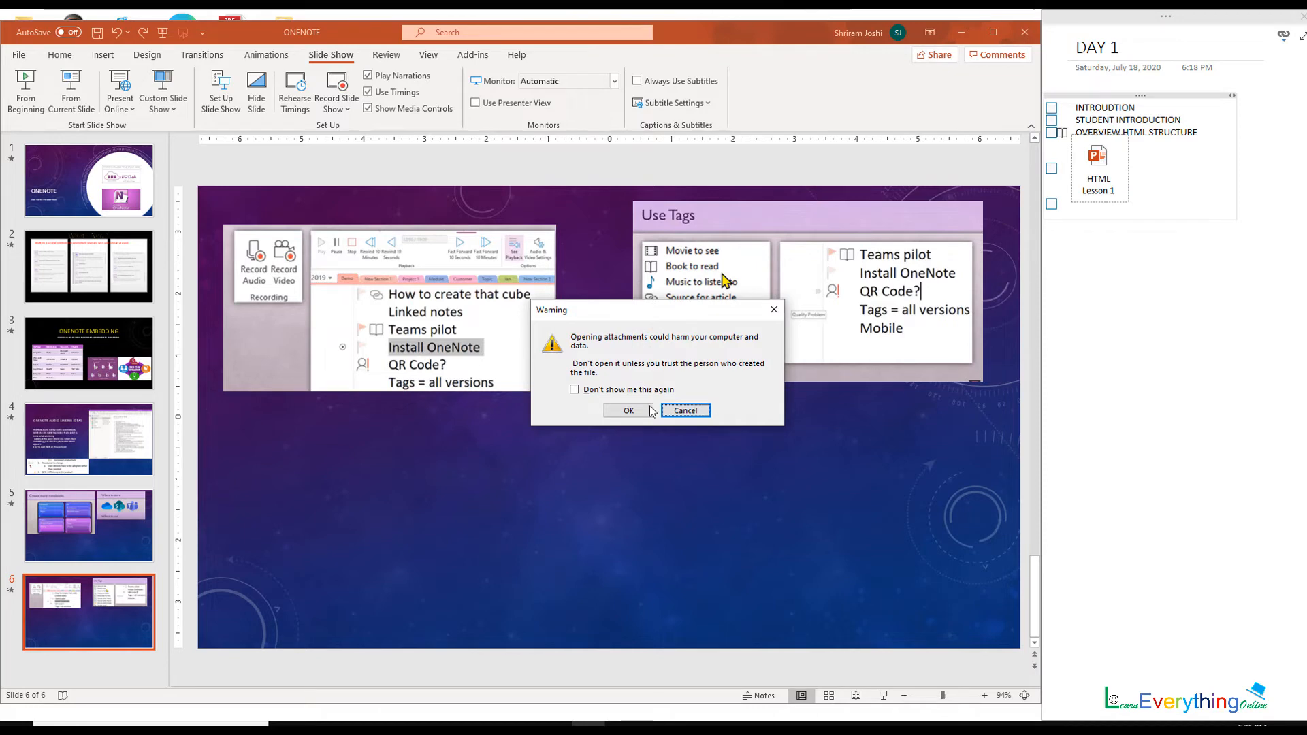
pyautogui.click(628, 411)
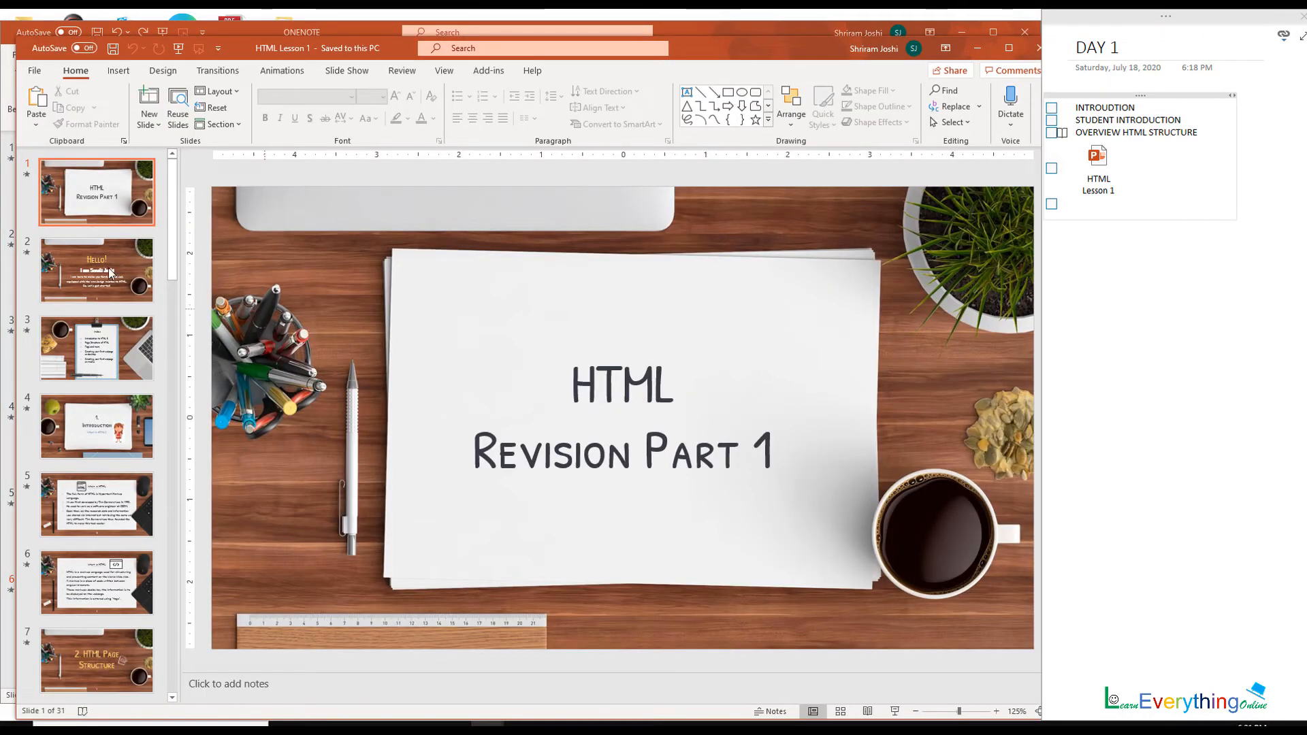
pyautogui.click(76, 256)
pyautogui.click(106, 344)
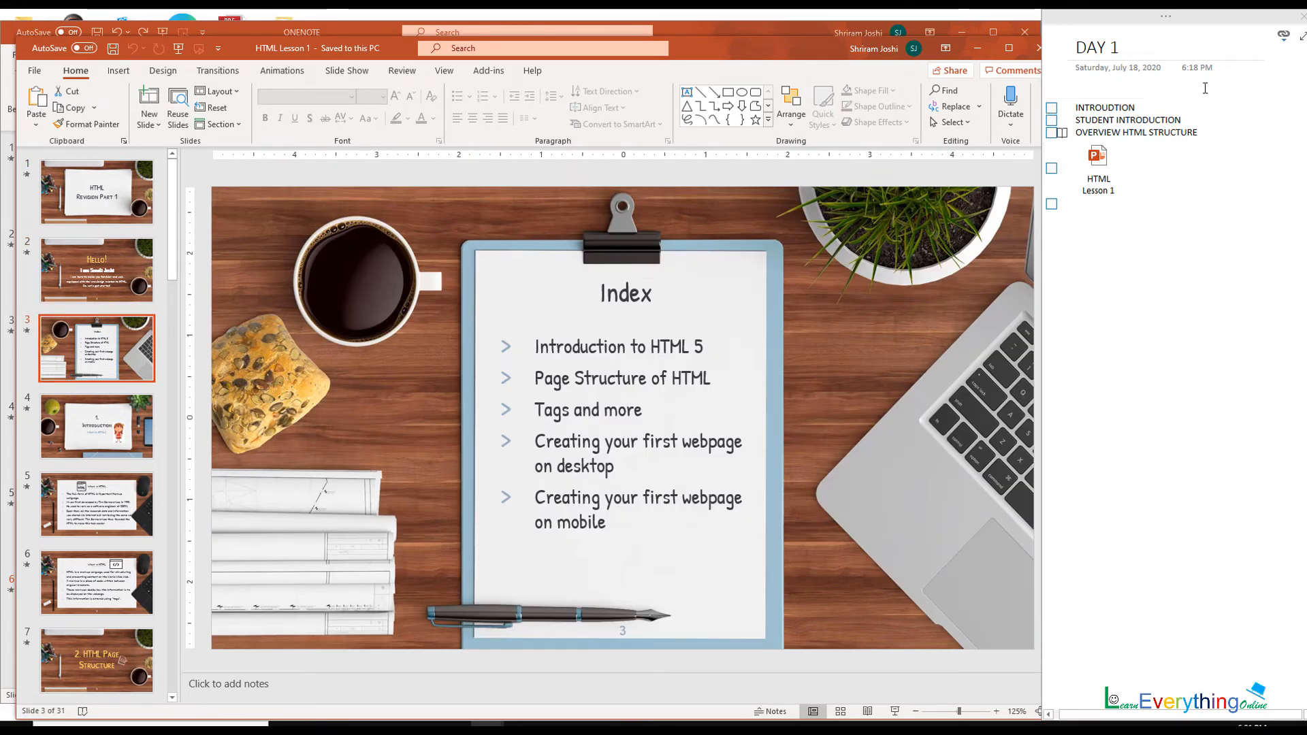
# Step: Close the HTML Lesson 1 presentation, and close the ONENOTE presentation with its changes saved
pyautogui.click(1036, 48)
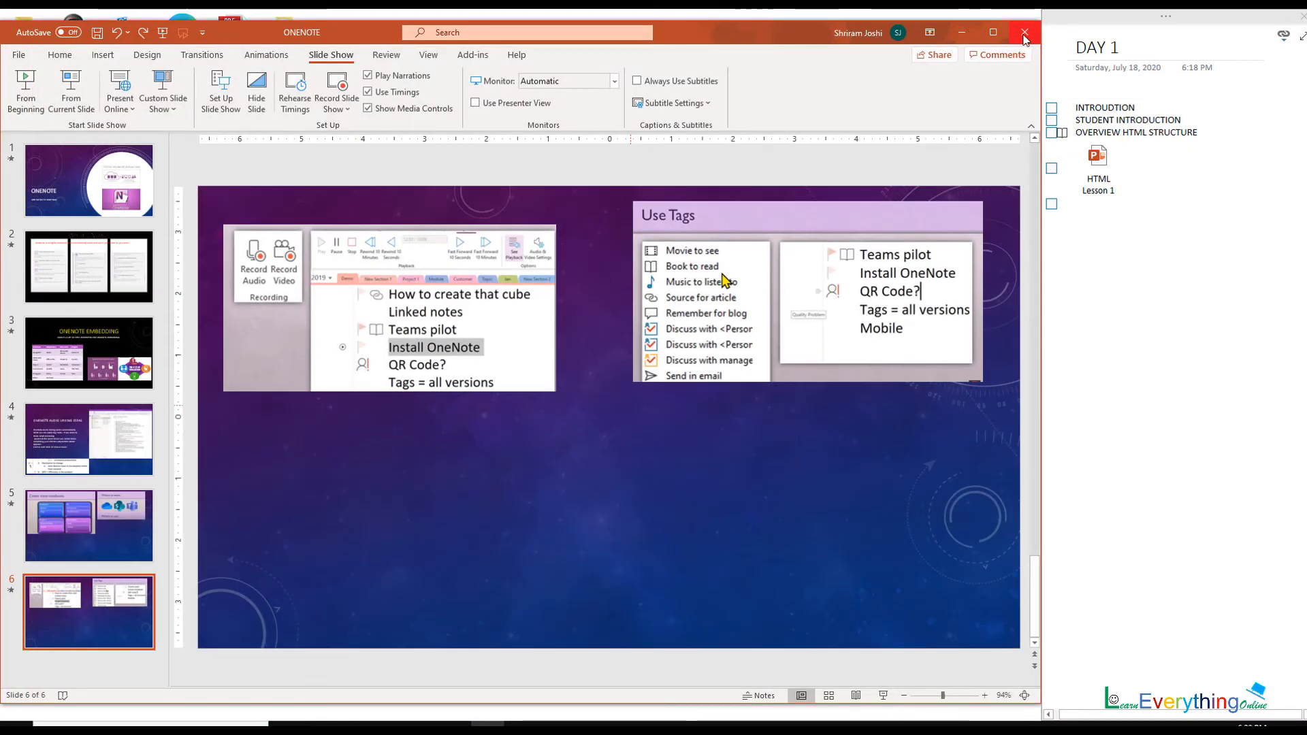
pyautogui.click(1025, 34)
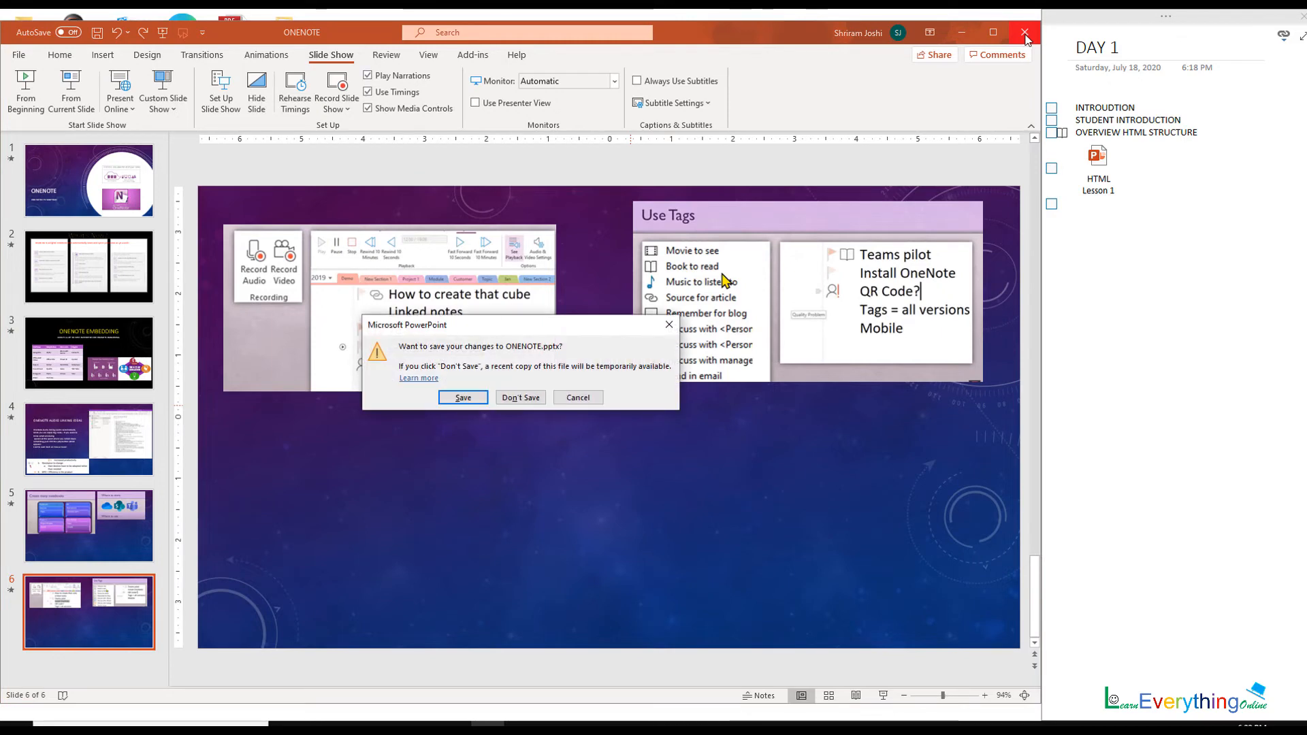
pyautogui.click(471, 397)
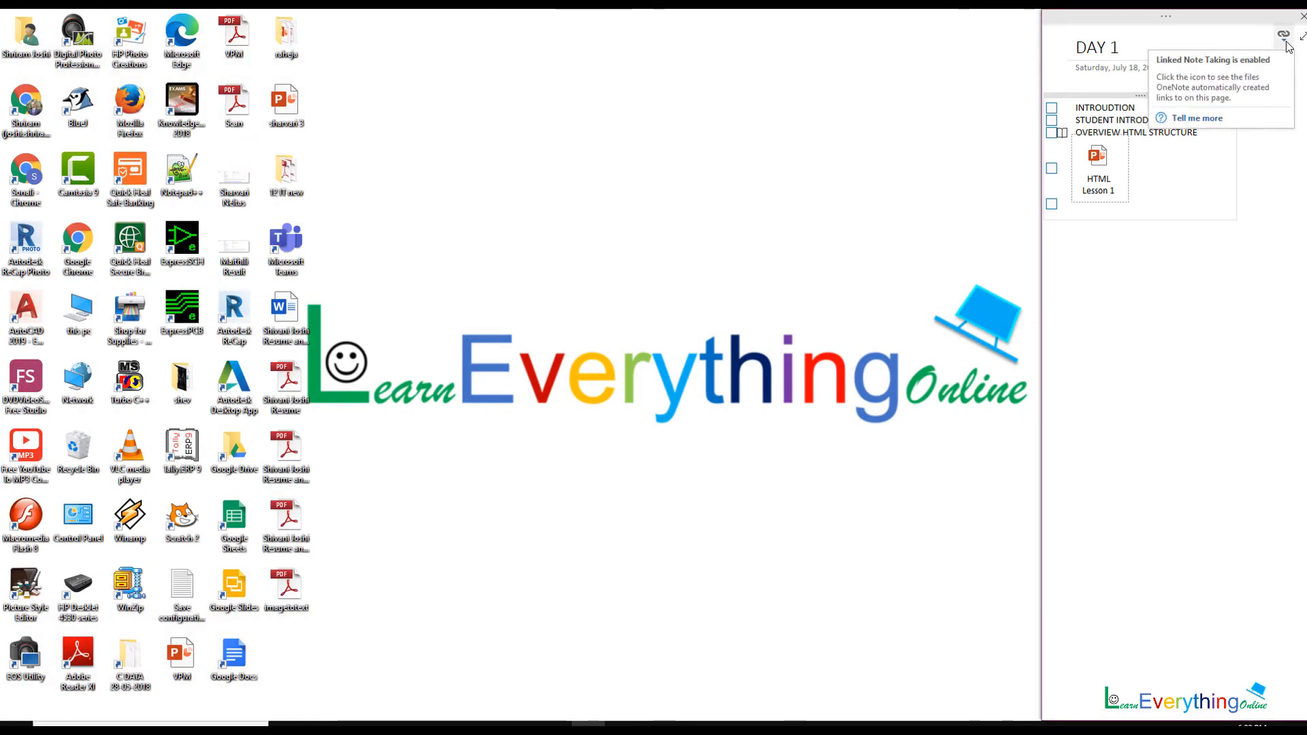
# Step: Switch the docked DAY 1 notes back to Normal View
pyautogui.click(1207, 26)
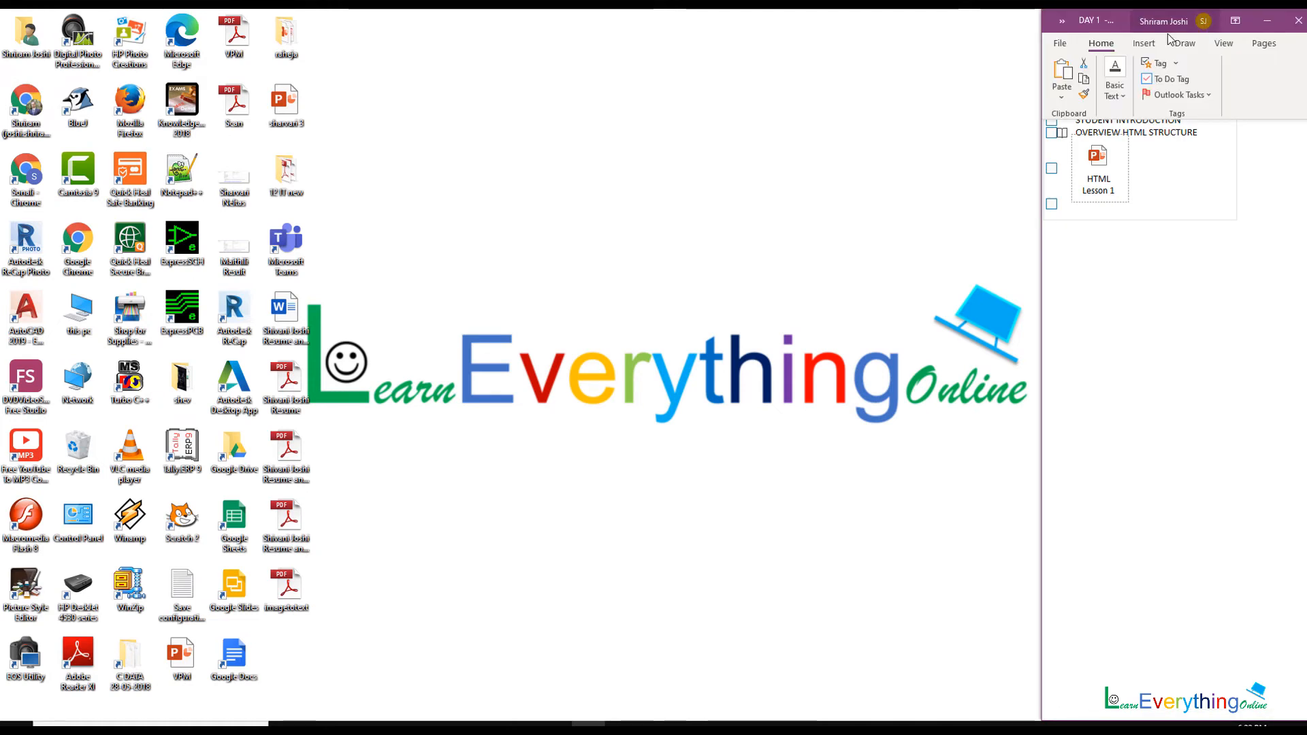
pyautogui.click(1223, 45)
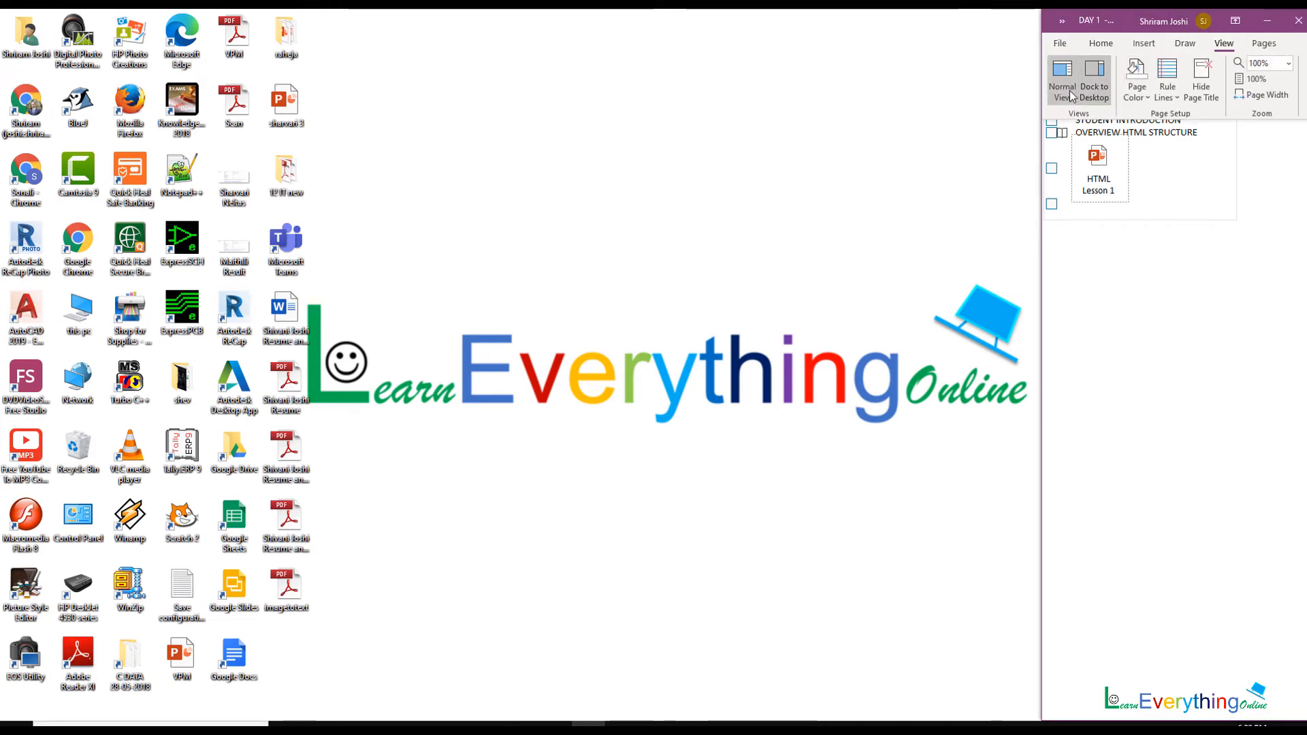
pyautogui.click(1069, 91)
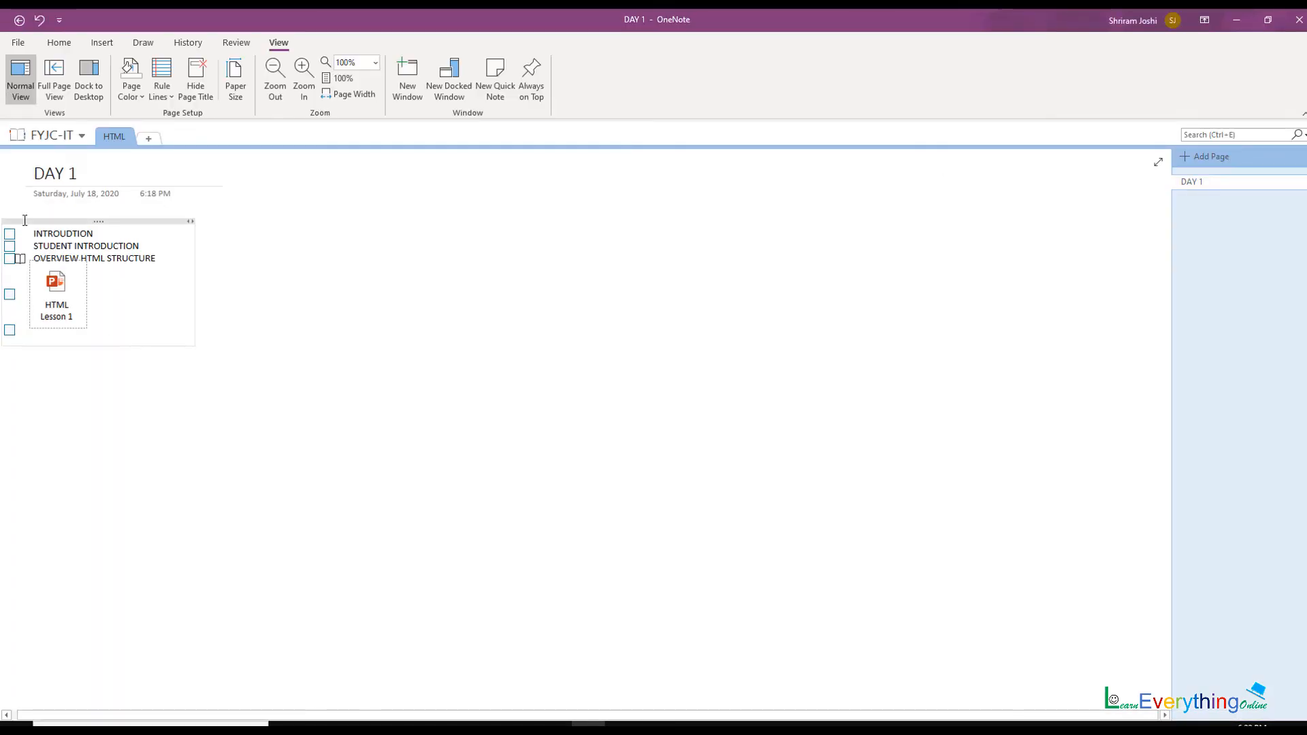
# Step: Handwrite "Html" with a thin red pen in the empty area below the checklist on the DAY 1 page
pyautogui.click(102, 43)
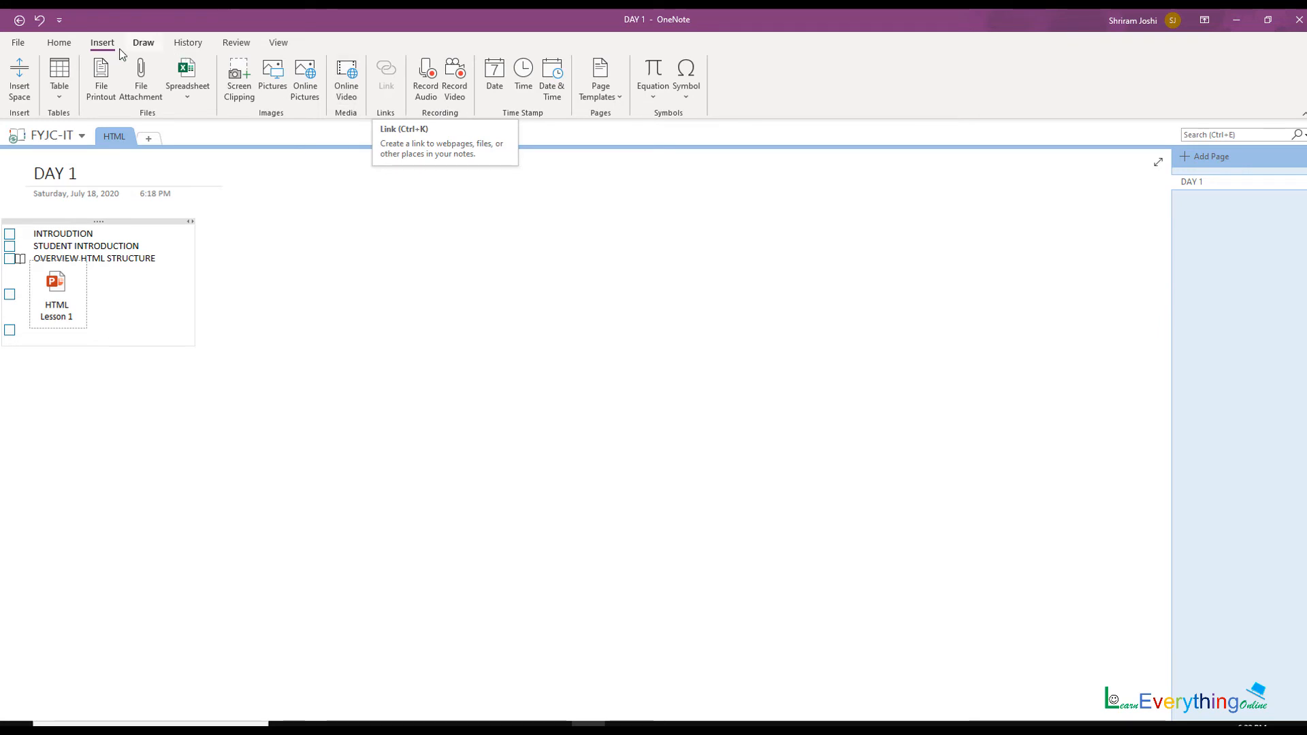
pyautogui.click(143, 44)
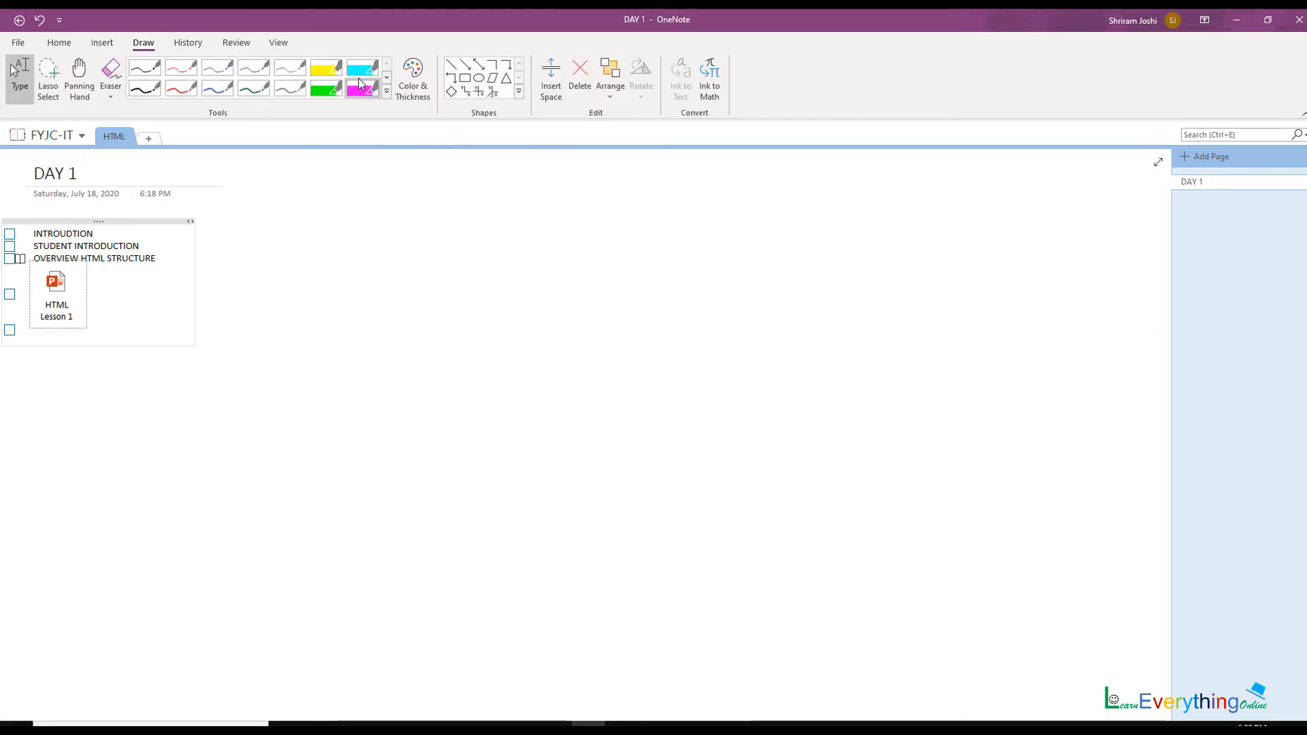
pyautogui.click(180, 67)
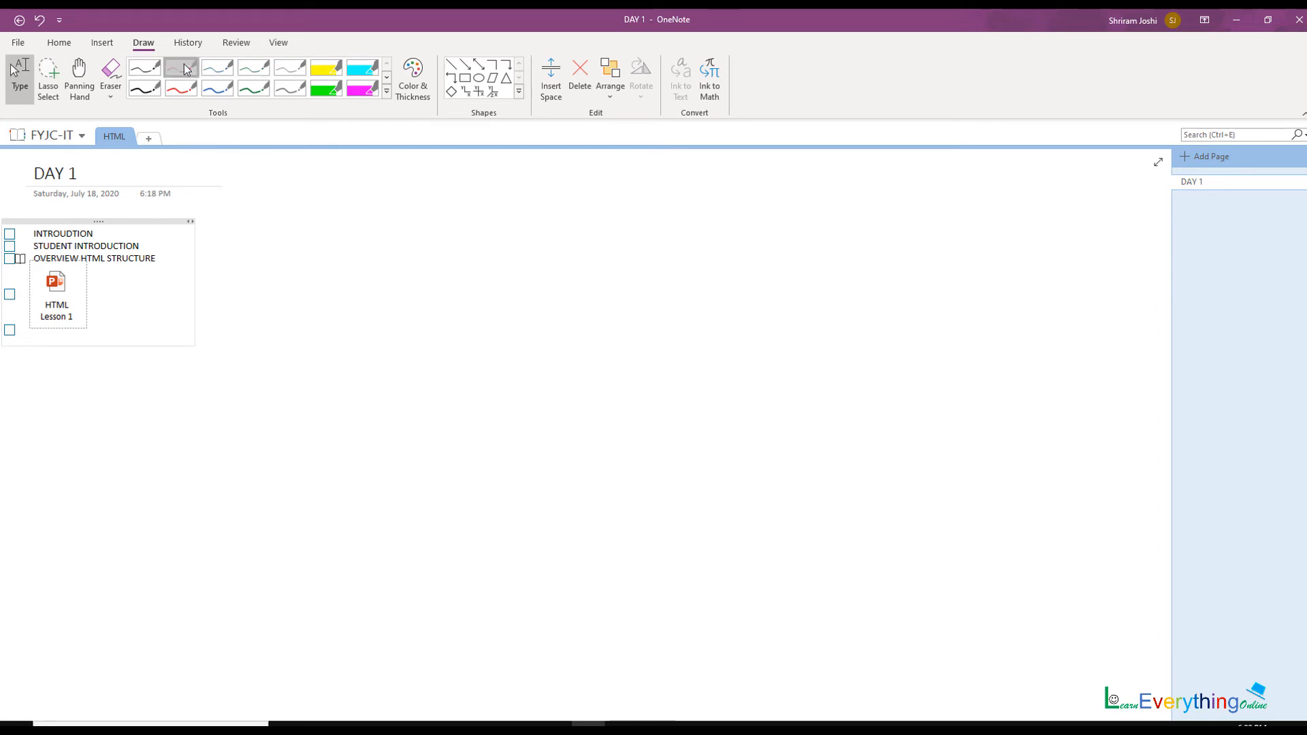
pyautogui.moveTo(206, 396)
pyautogui.mouseDown()
pyautogui.moveTo(199, 476)
pyautogui.moveTo(211, 440)
pyautogui.moveTo(279, 411)
pyautogui.moveTo(268, 450)
pyautogui.moveTo(282, 491)
pyautogui.mouseUp()
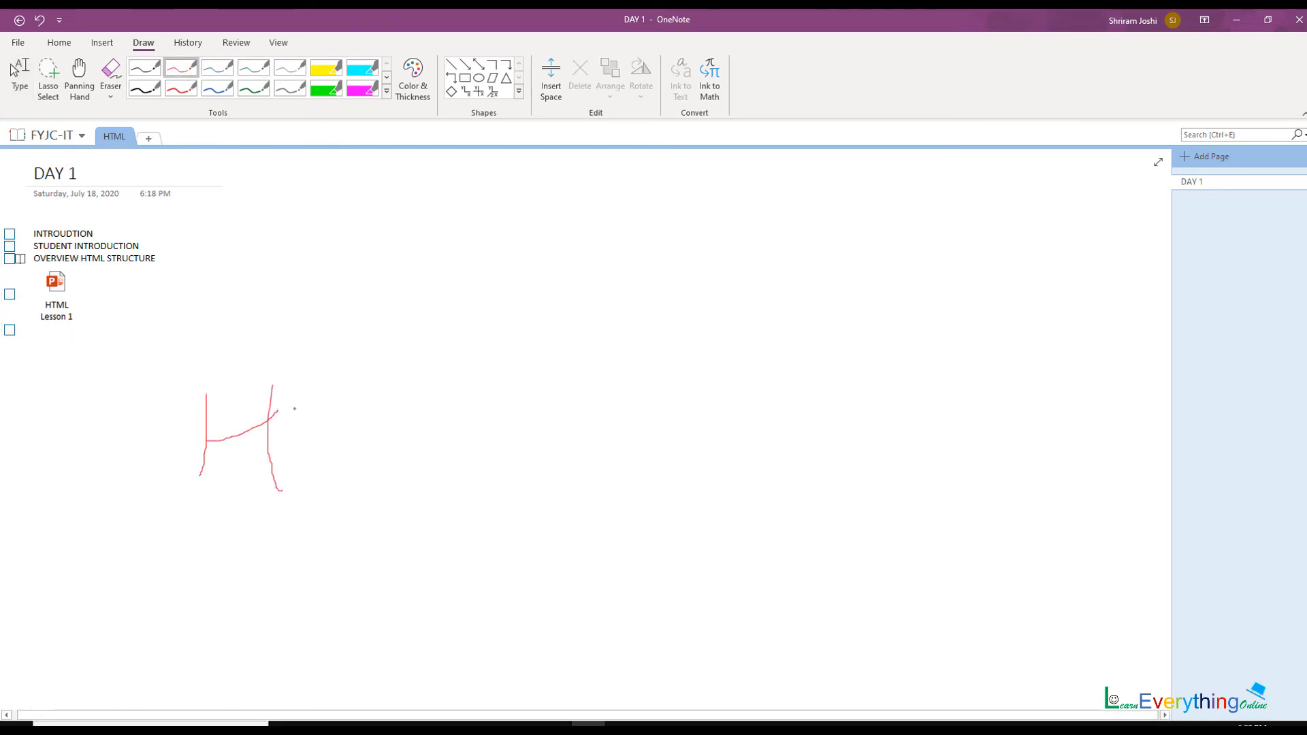
pyautogui.moveTo(298, 391); pyautogui.dragTo(303, 502)
pyautogui.moveTo(404, 440); pyautogui.dragTo(404, 467)
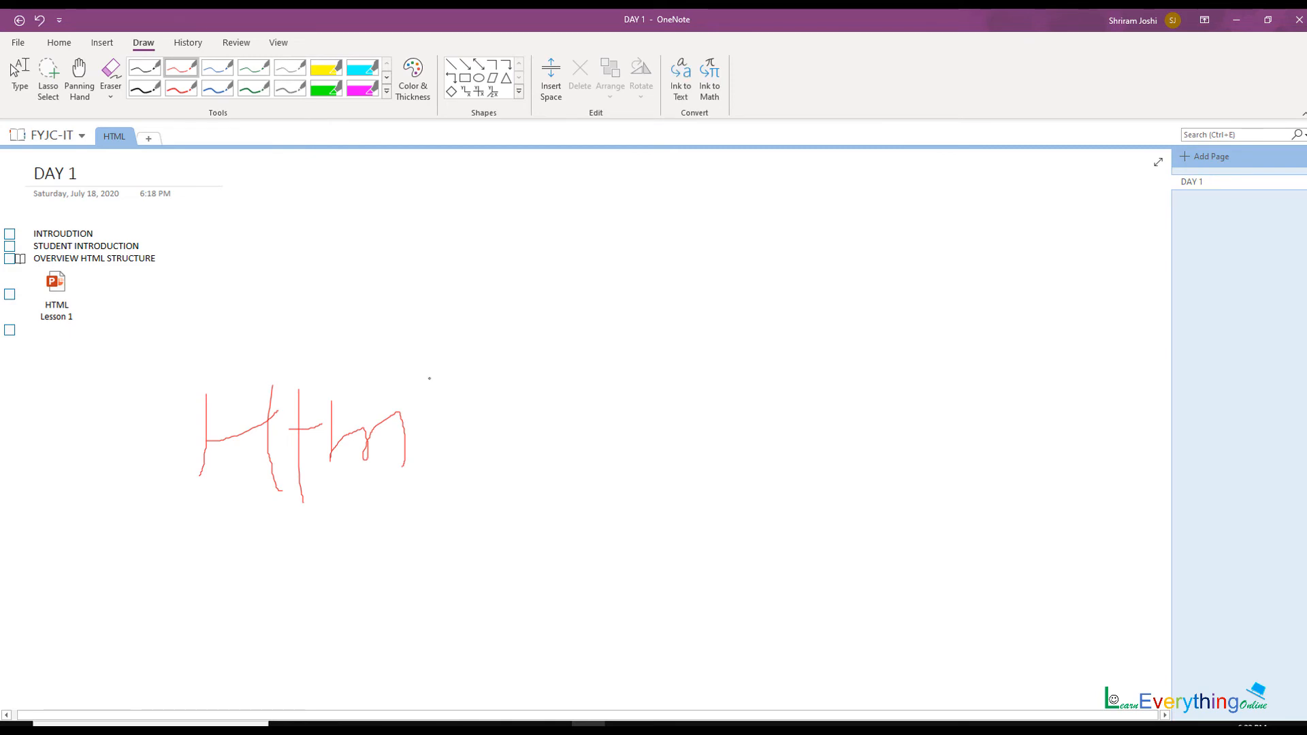
pyautogui.moveTo(431, 373); pyautogui.dragTo(420, 434)
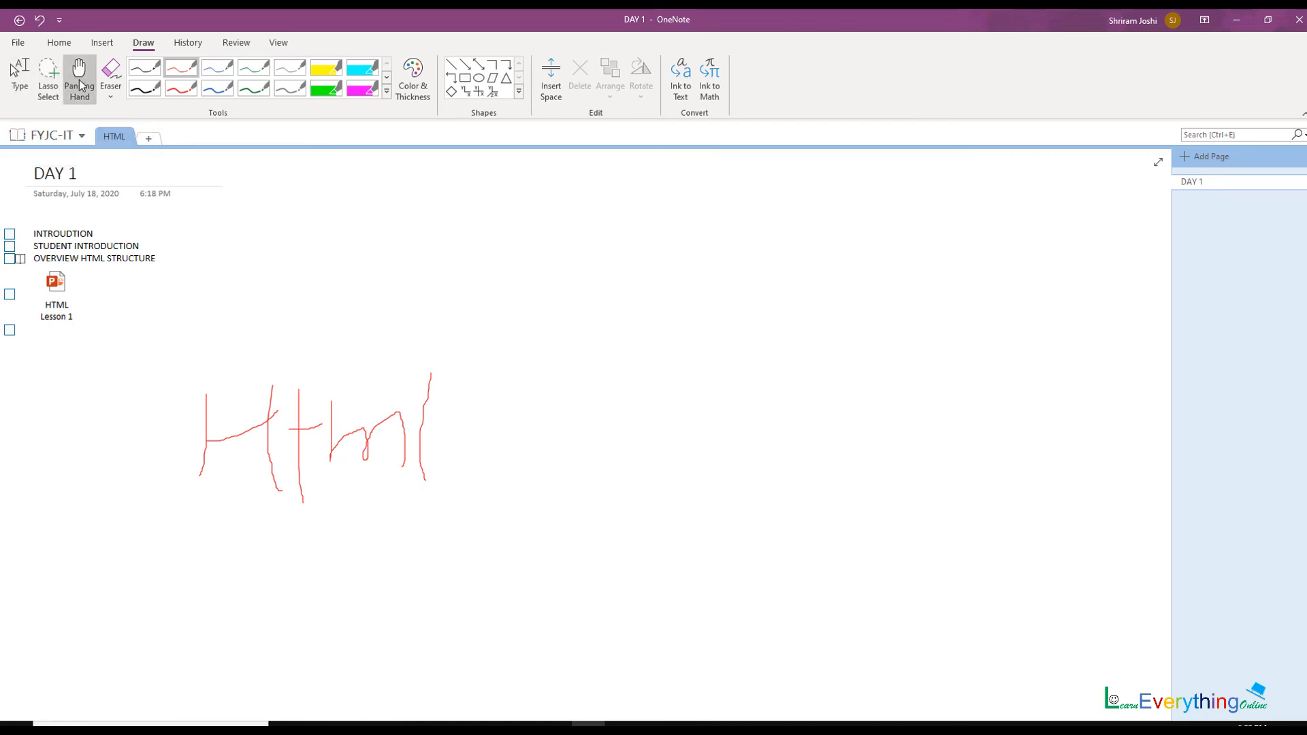
pyautogui.click(178, 46)
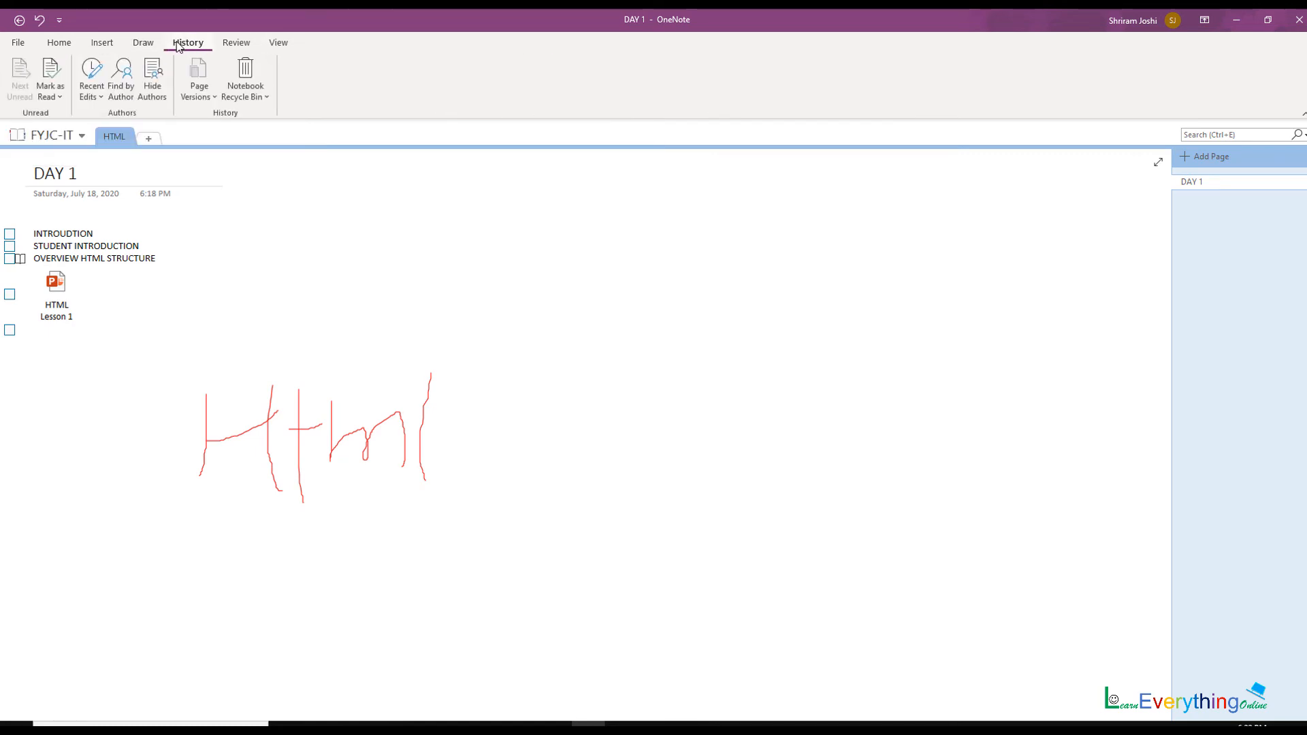
pyautogui.click(51, 100)
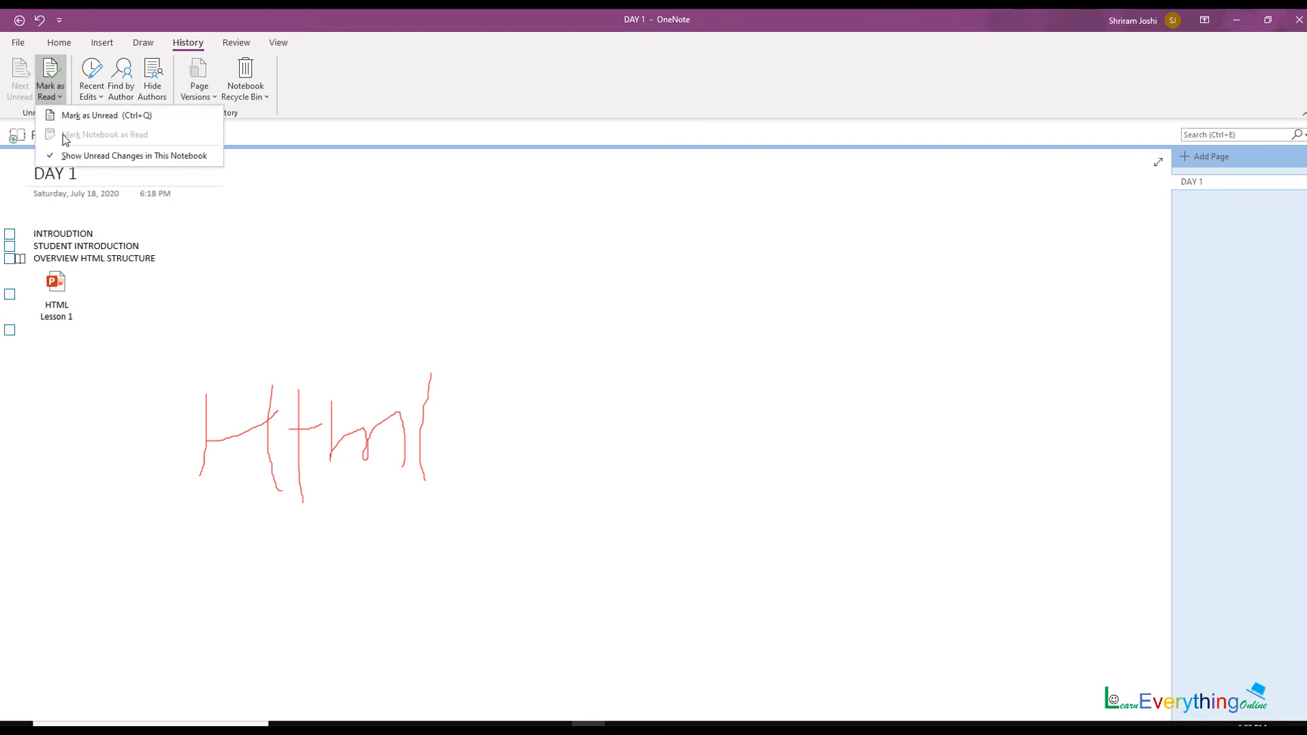
pyautogui.click(228, 48)
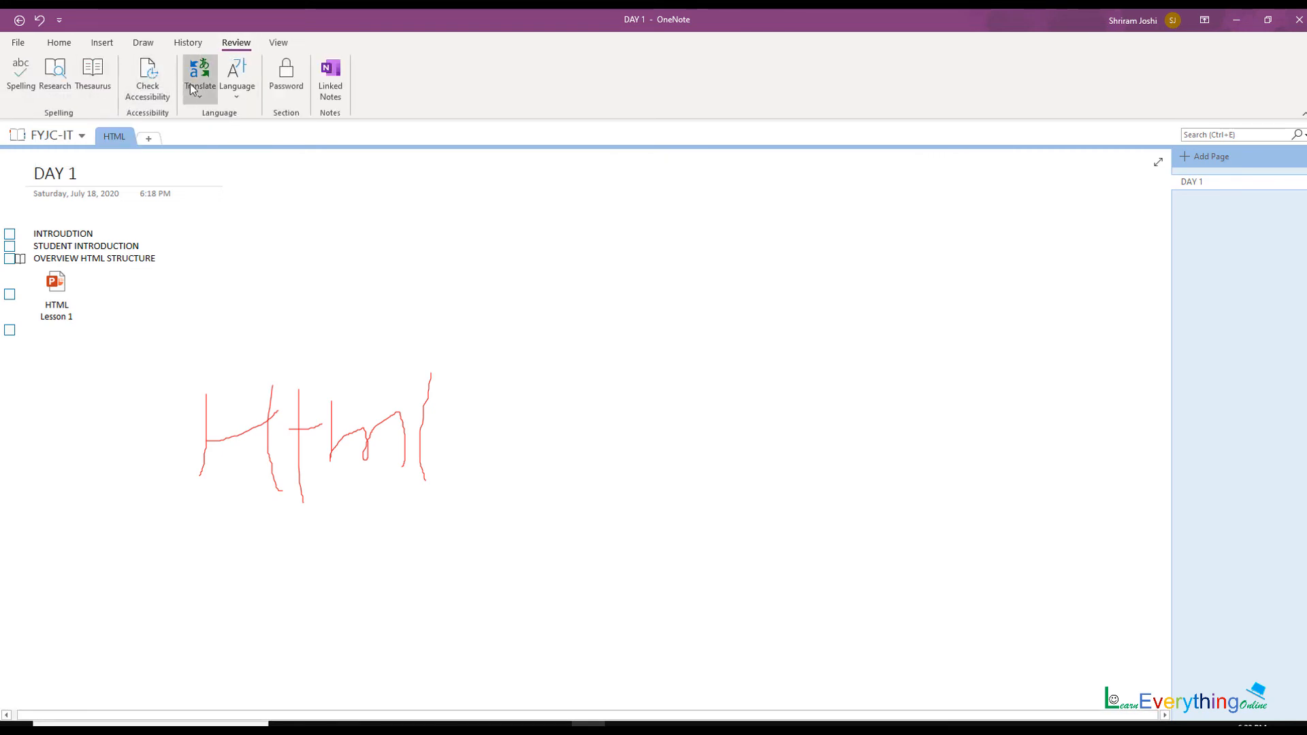
# Step: Try a To Do tag on the handwritten "Html", marking it complete and removing it
pyautogui.click(71, 45)
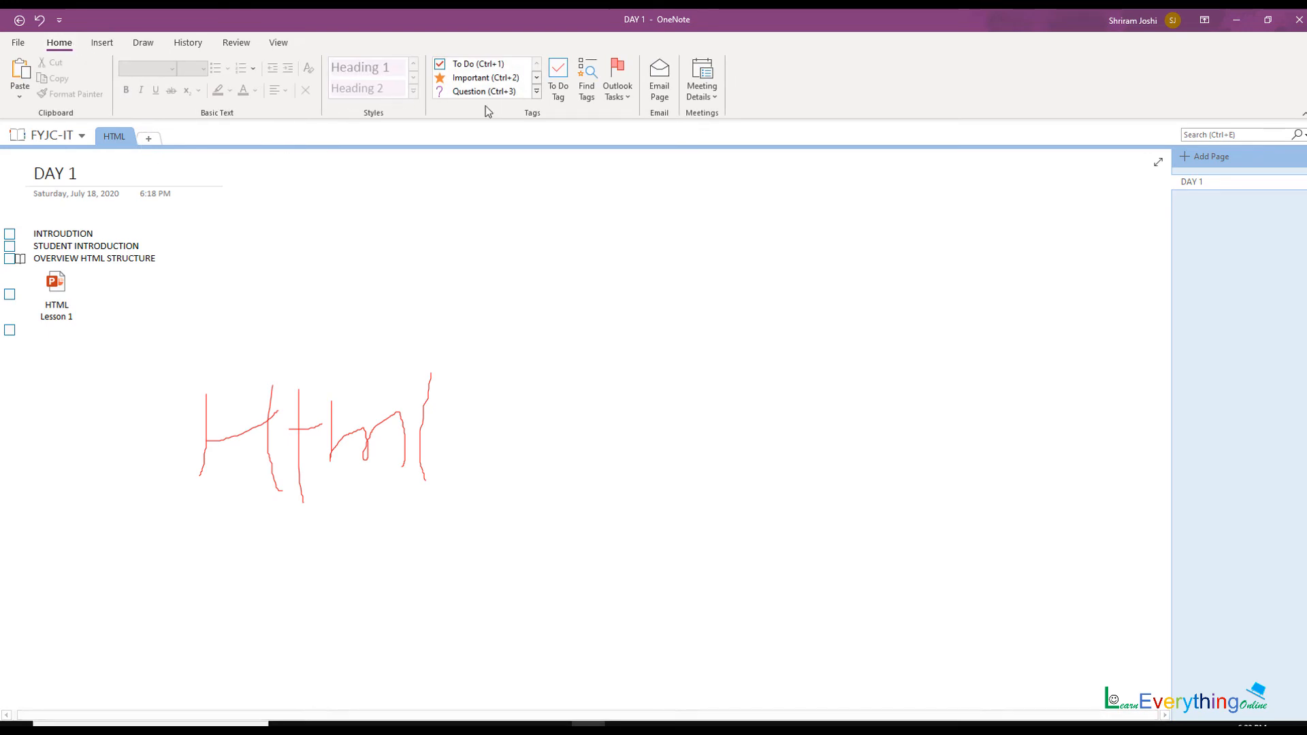
pyautogui.click(557, 94)
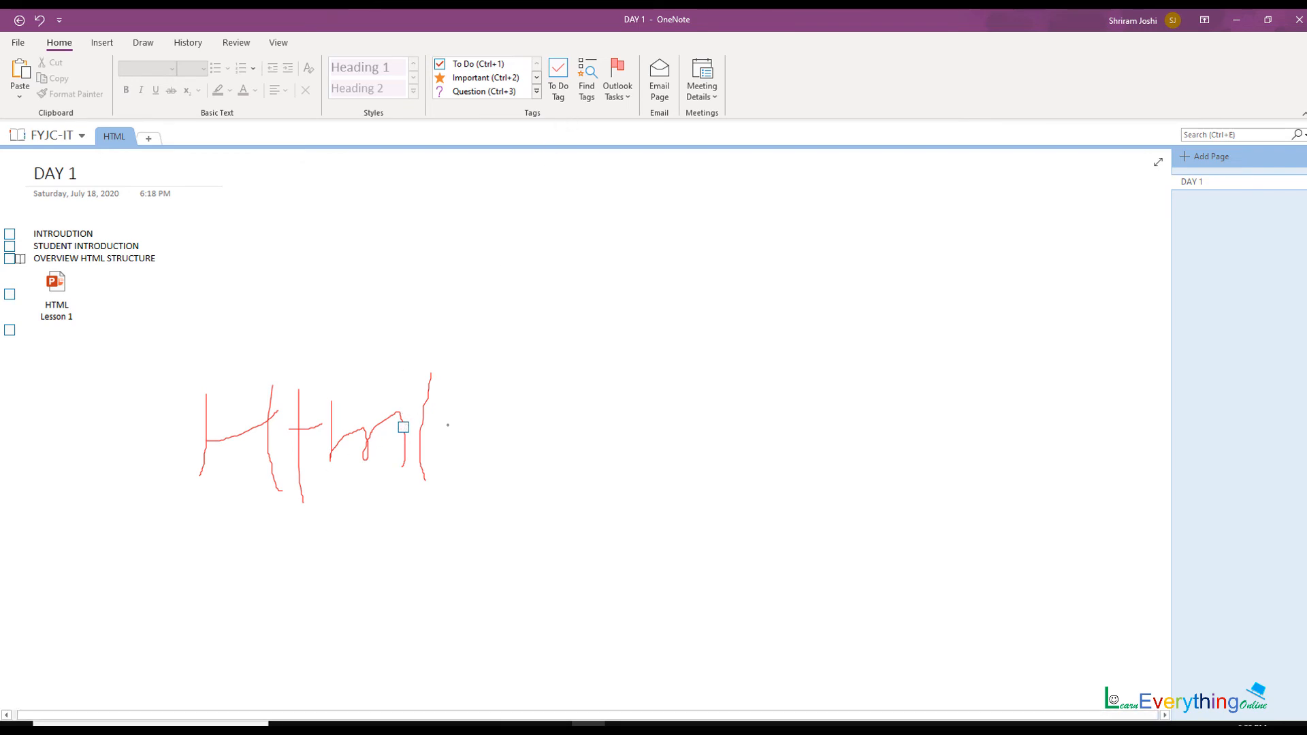
pyautogui.click(559, 75)
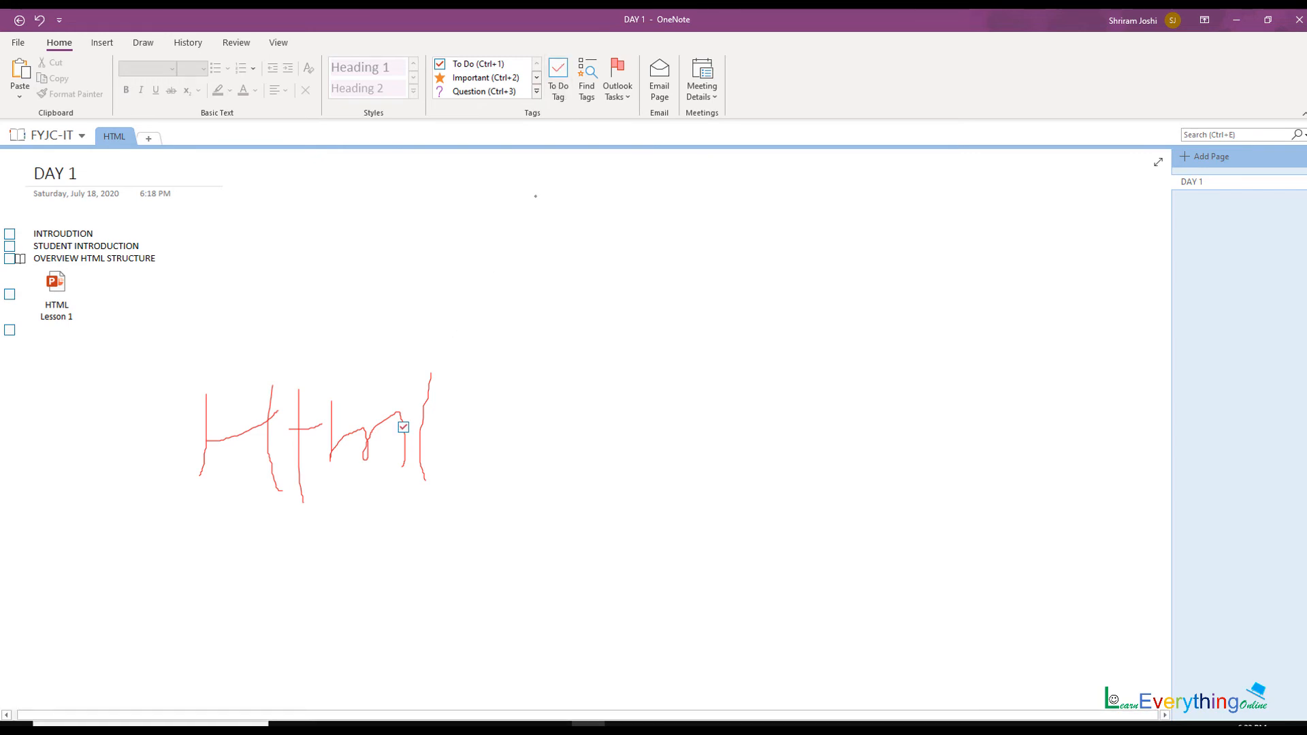
pyautogui.click(558, 75)
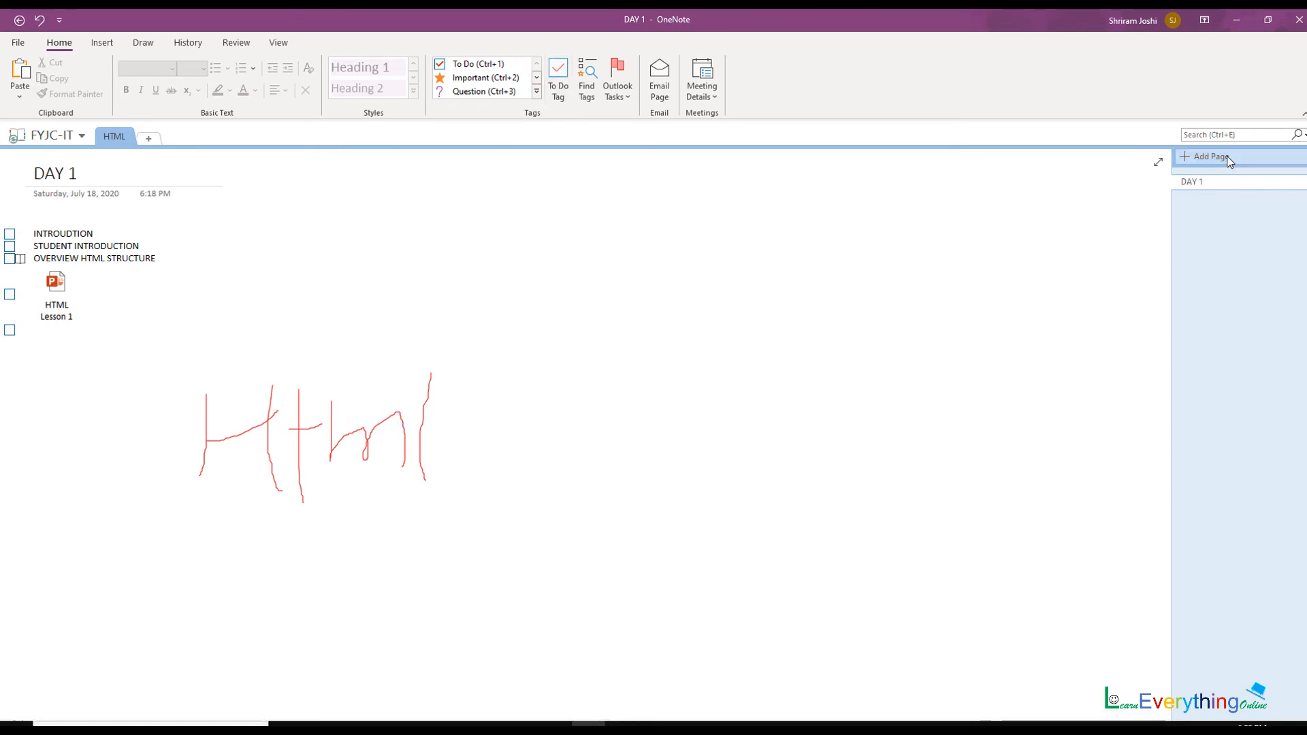
# Step: Add a new page to the HTML section and rename it "JAVA SCRIPT"
pyautogui.click(1255, 156)
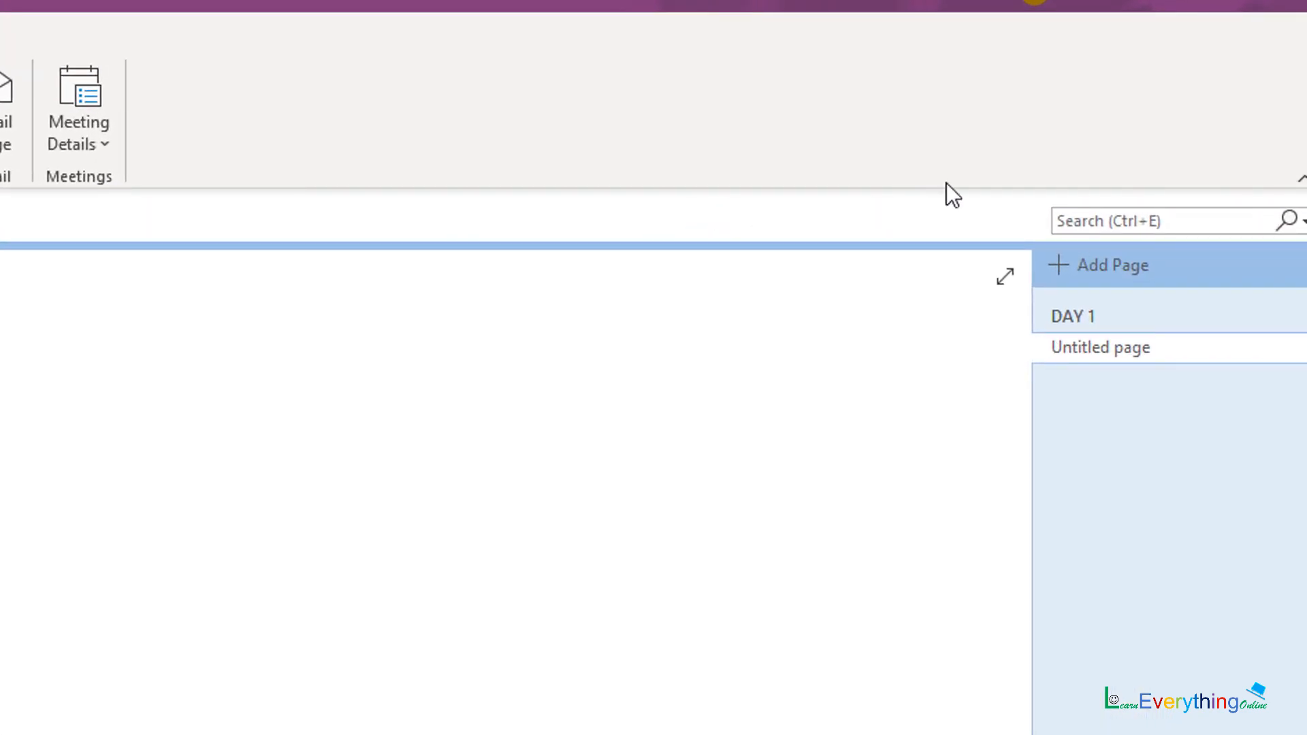
pyautogui.click(1126, 353)
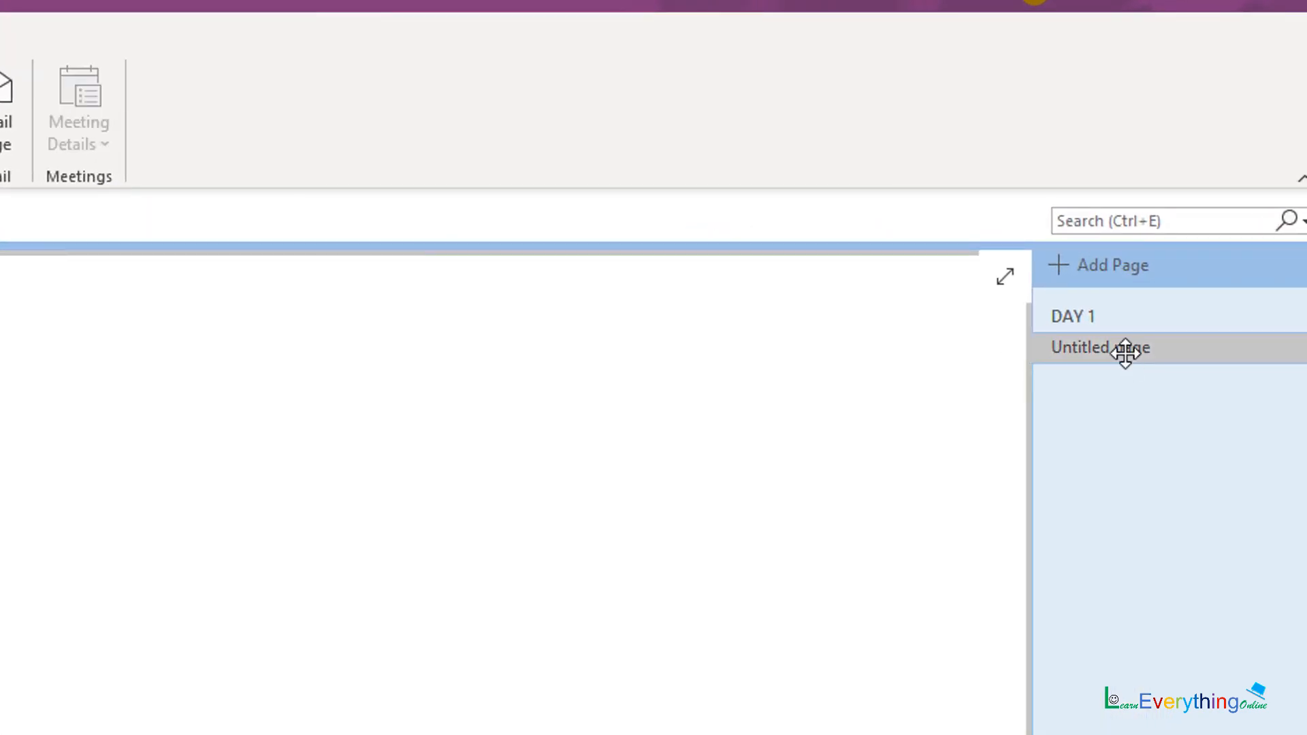
pyautogui.rightClick(1126, 350)
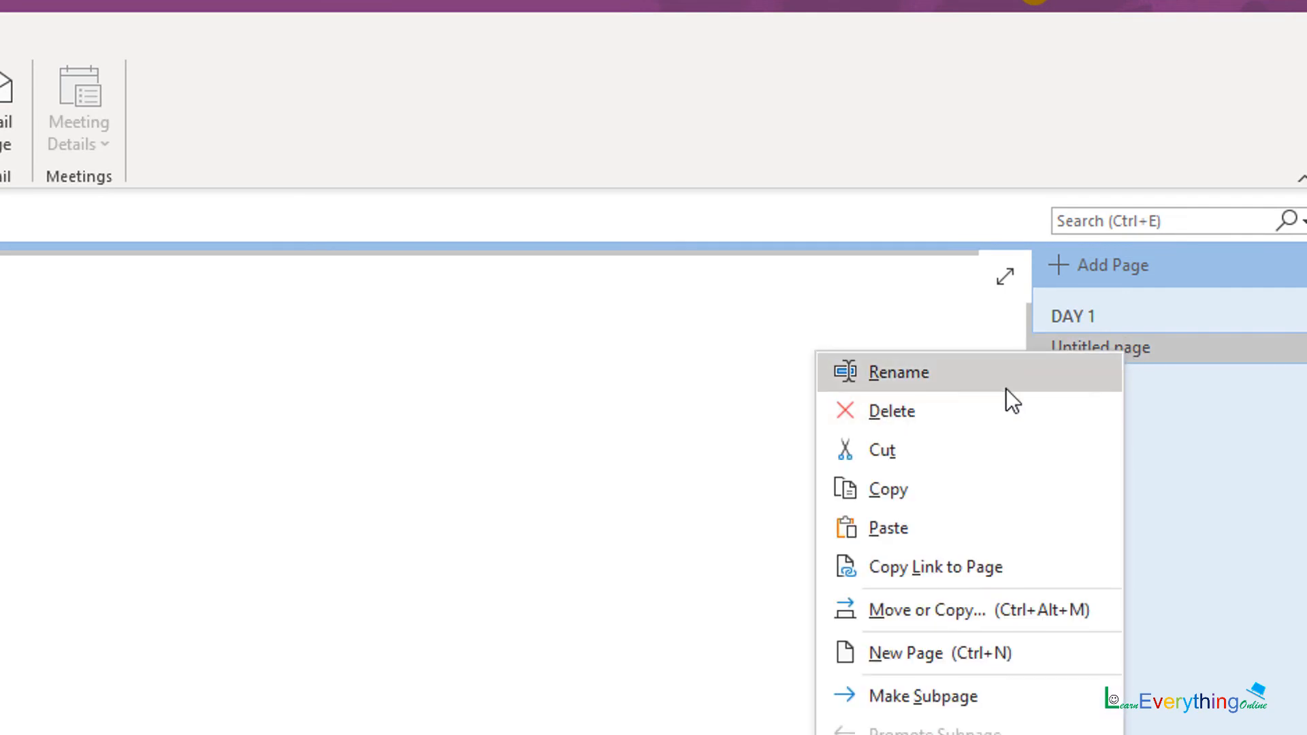
pyautogui.click(1011, 365)
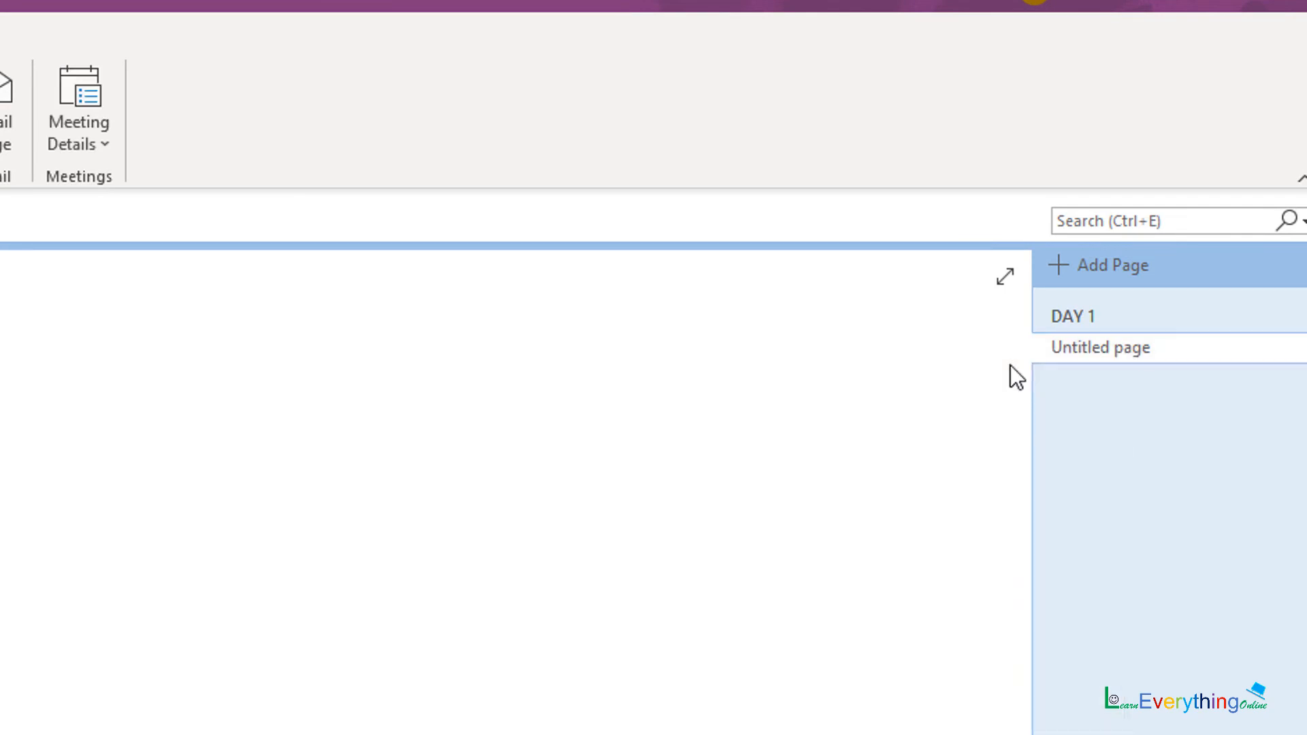
pyautogui.write('JAVA')
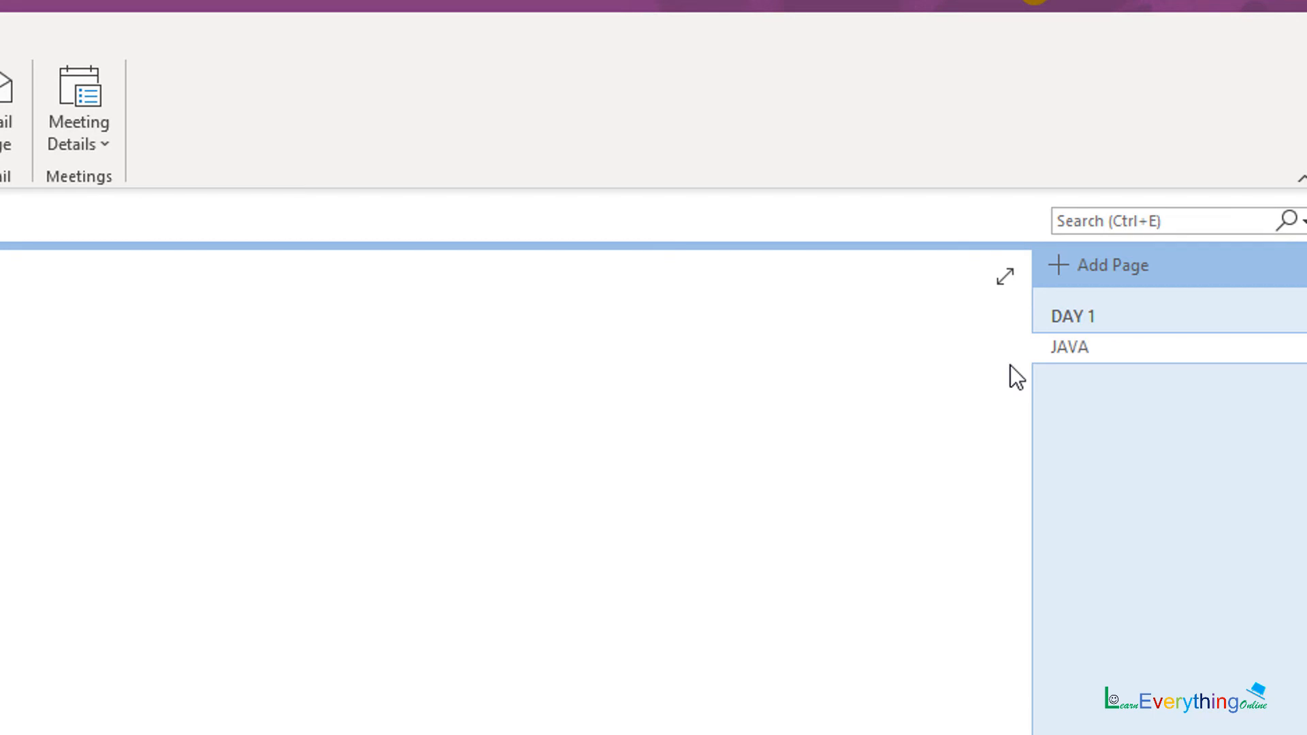
pyautogui.write(' SCRIPT')
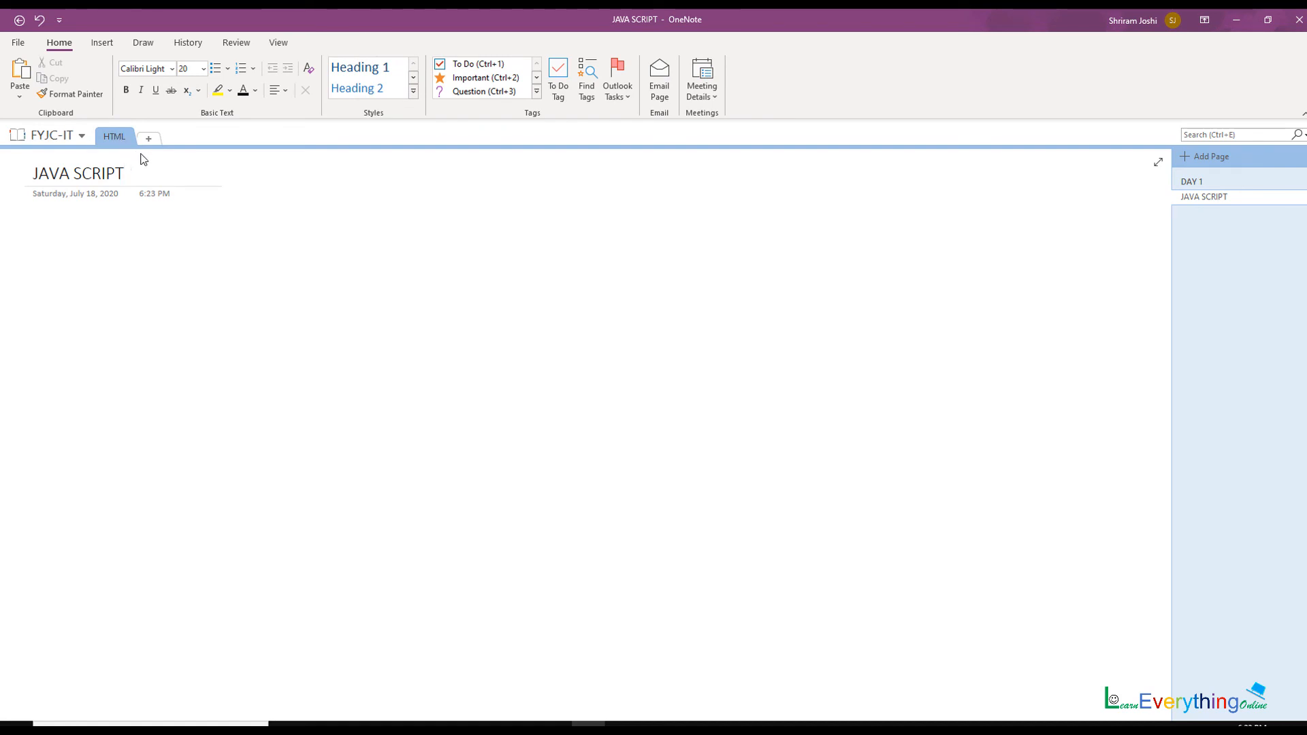
# Step: Insert the HYPERMEDIA picture from the Desktop folder "12 IT new" below the title of the JAVA SCRIPT page
pyautogui.click(1201, 179)
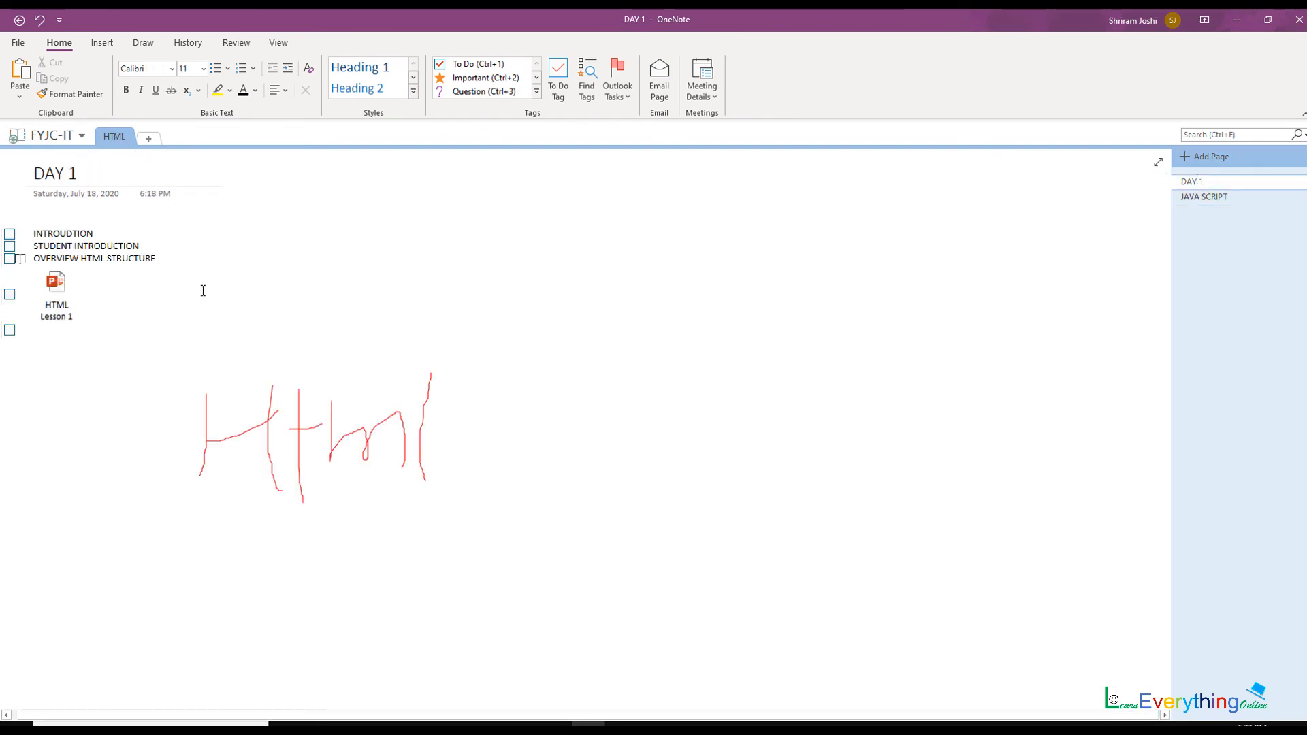
pyautogui.click(1221, 196)
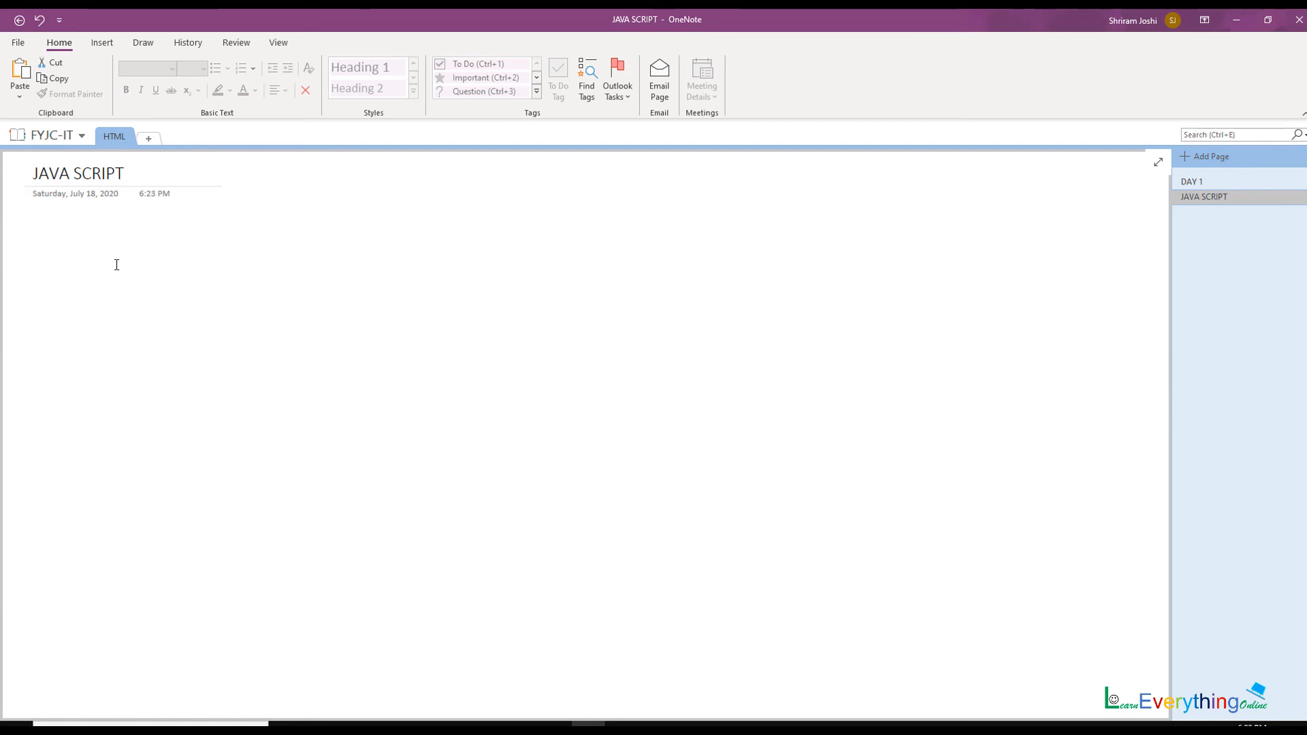
pyautogui.click(68, 220)
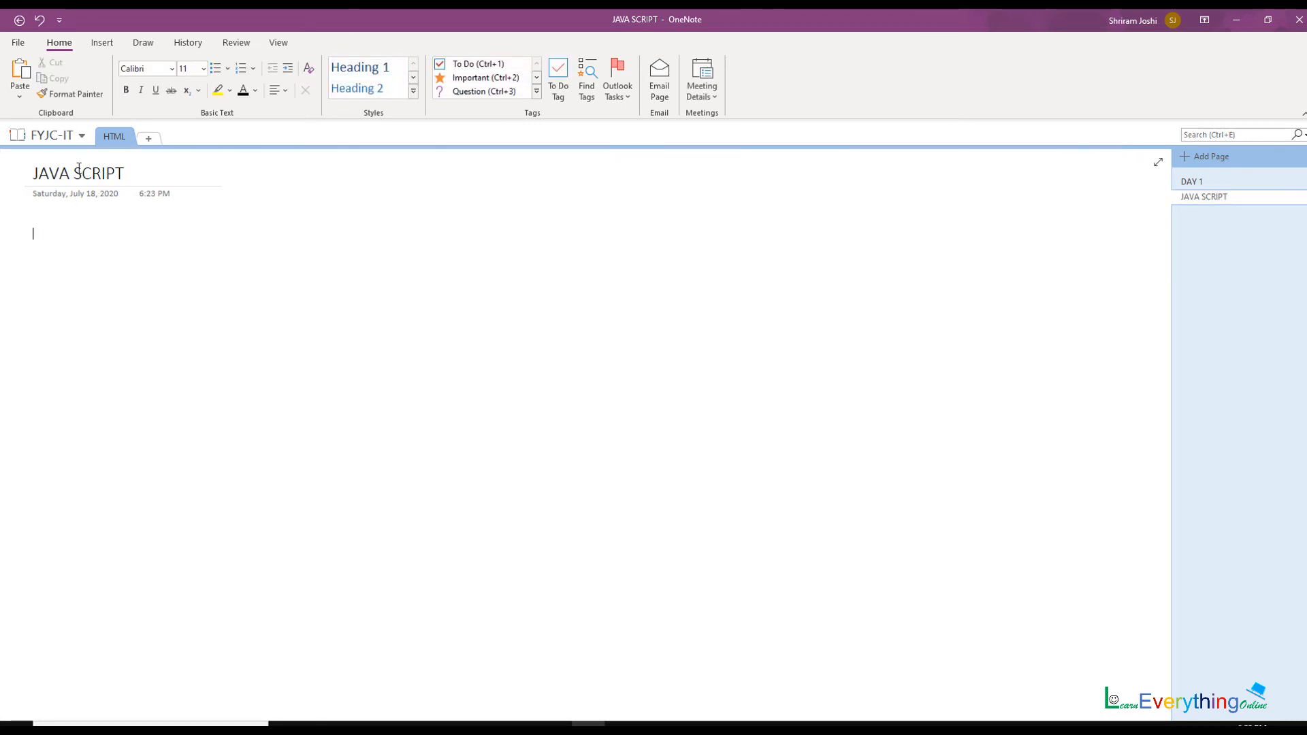
pyautogui.click(92, 45)
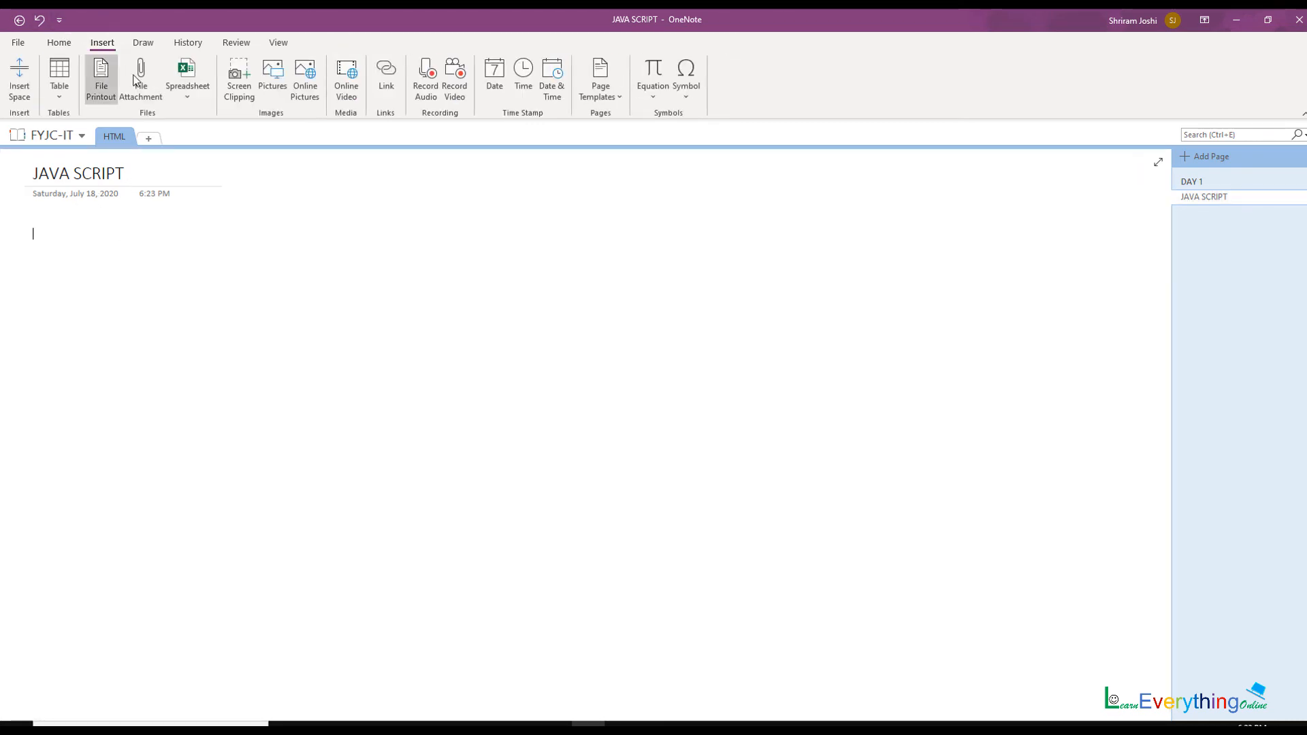
pyautogui.click(277, 75)
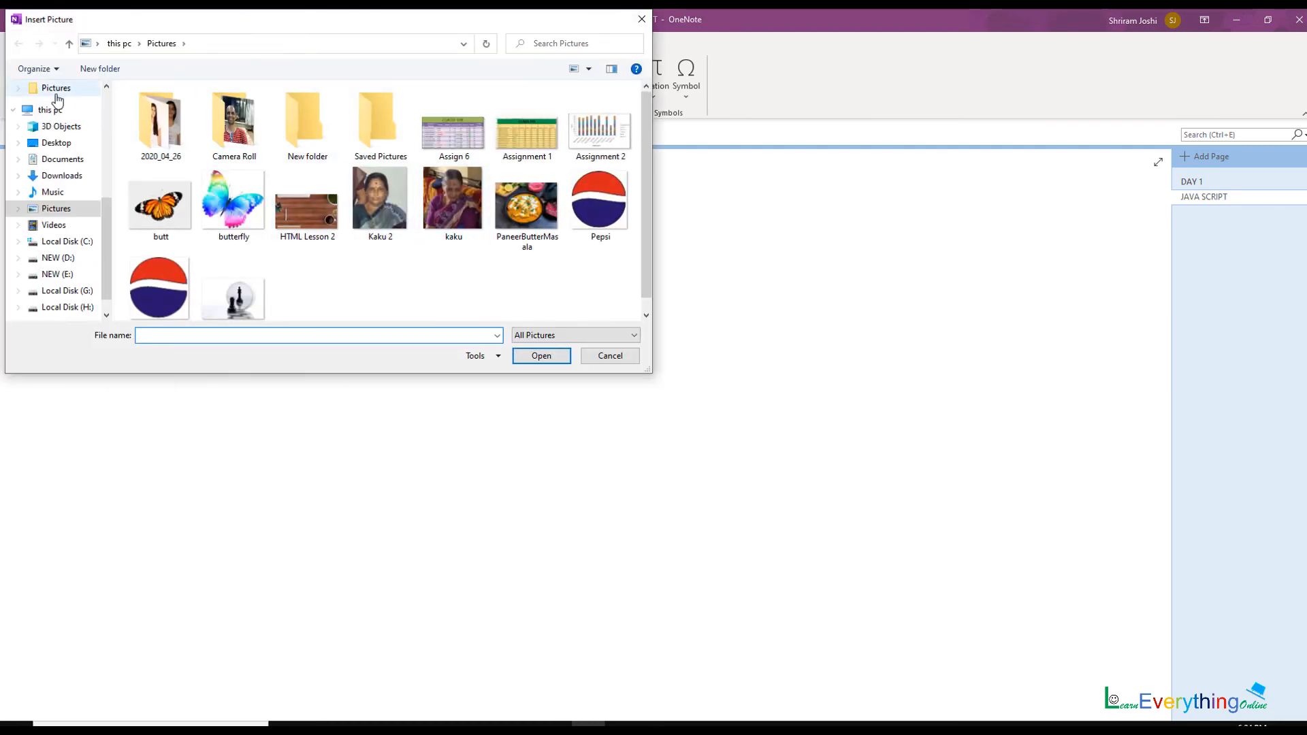
pyautogui.click(52, 109)
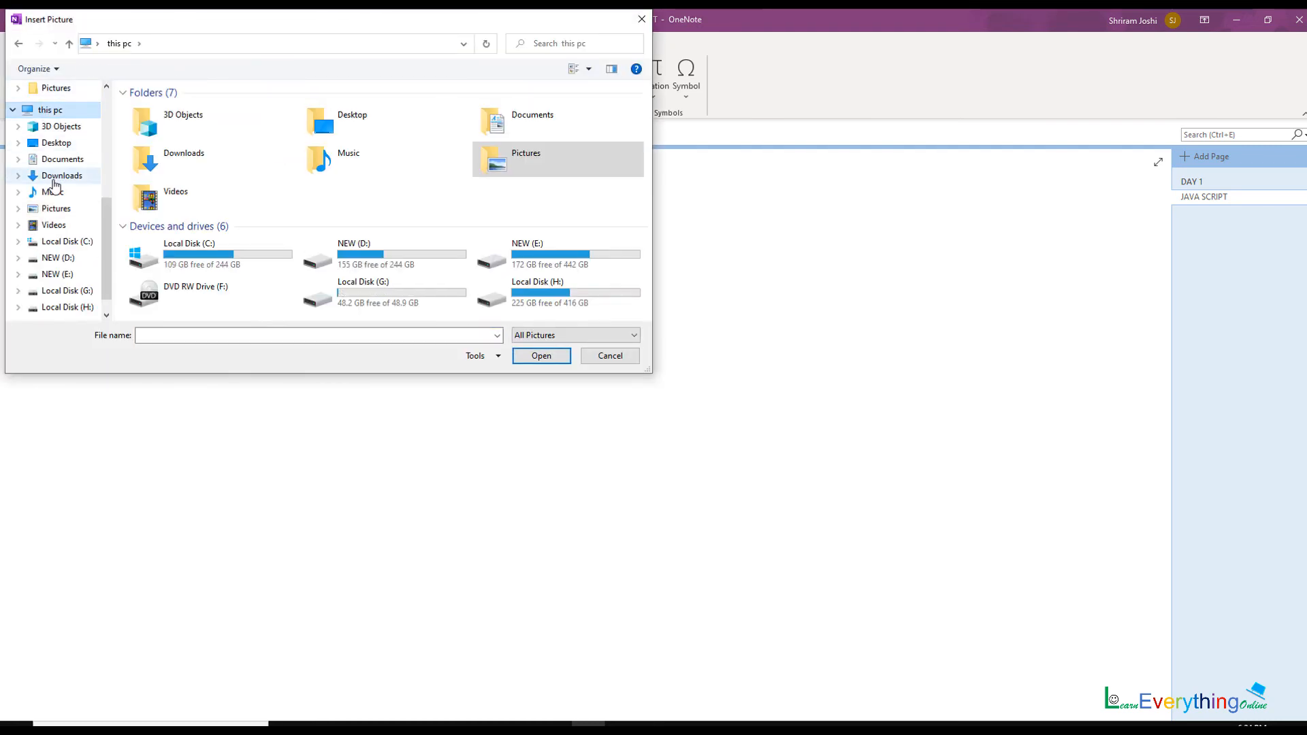
pyautogui.click(70, 143)
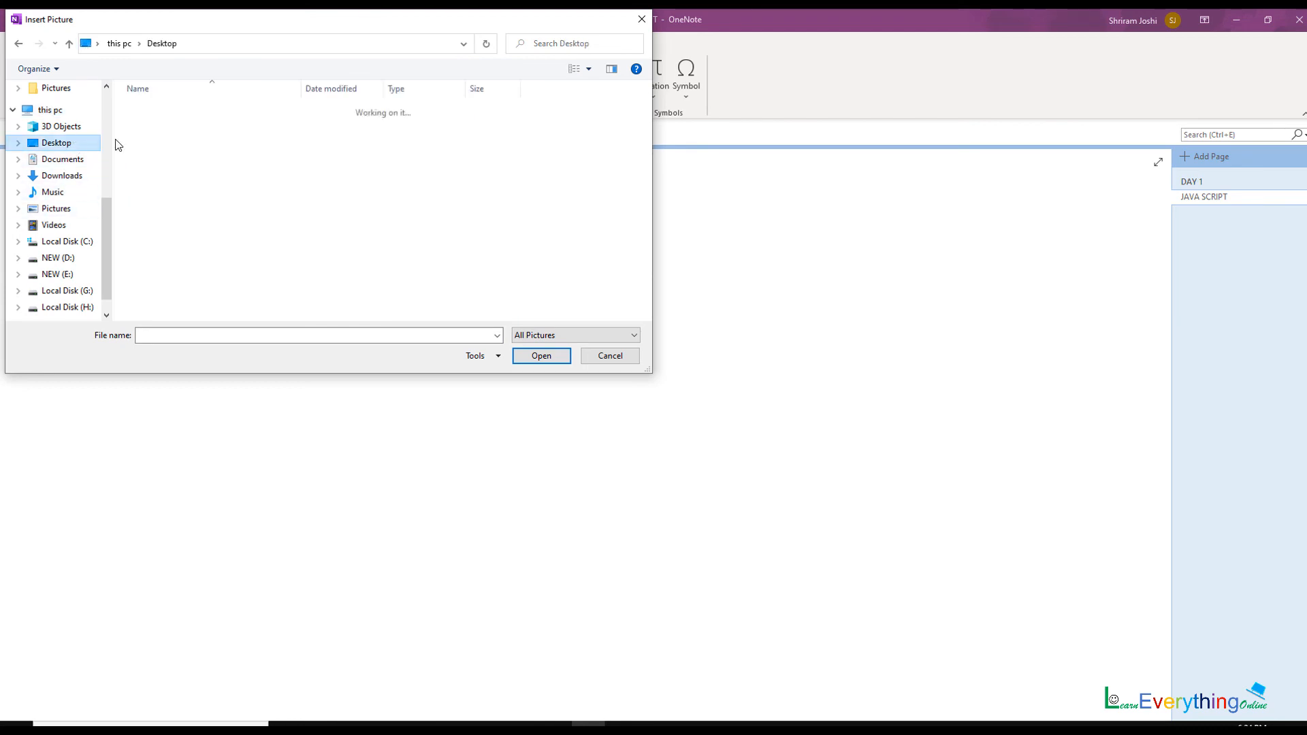
pyautogui.doubleClick(177, 109)
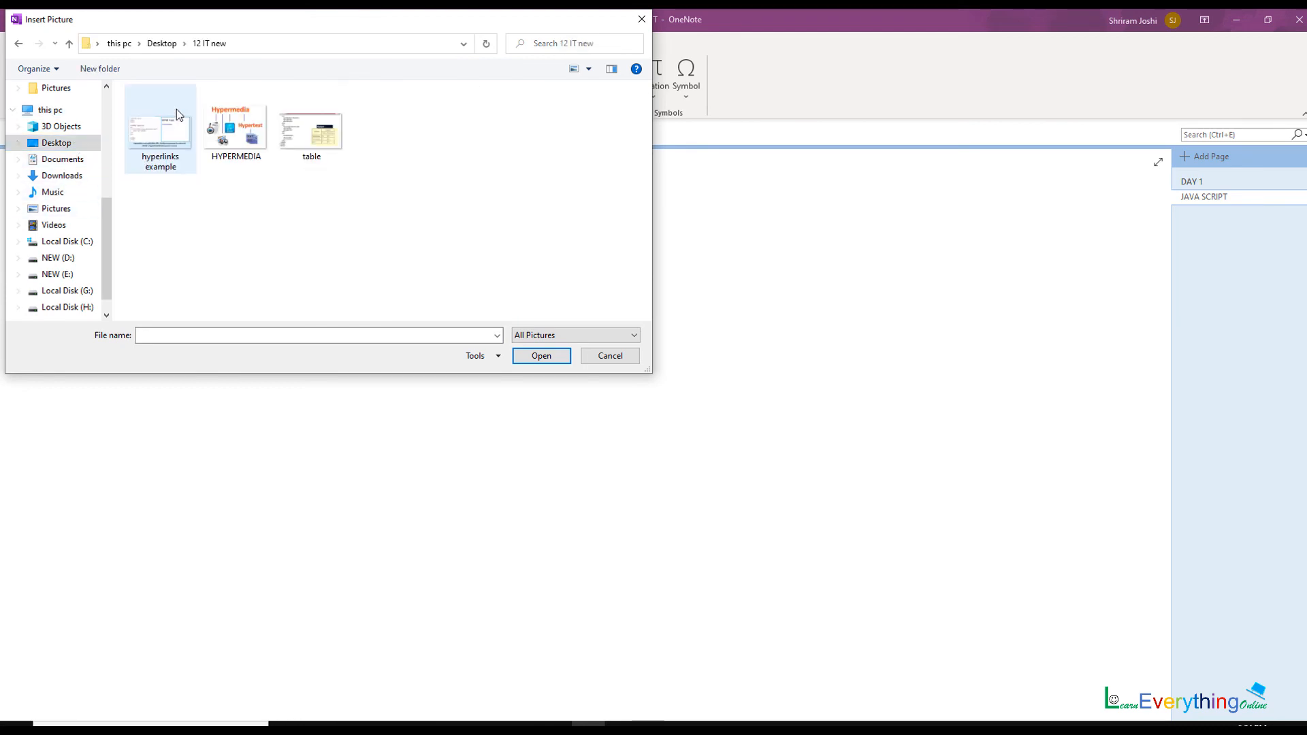
pyautogui.click(235, 126)
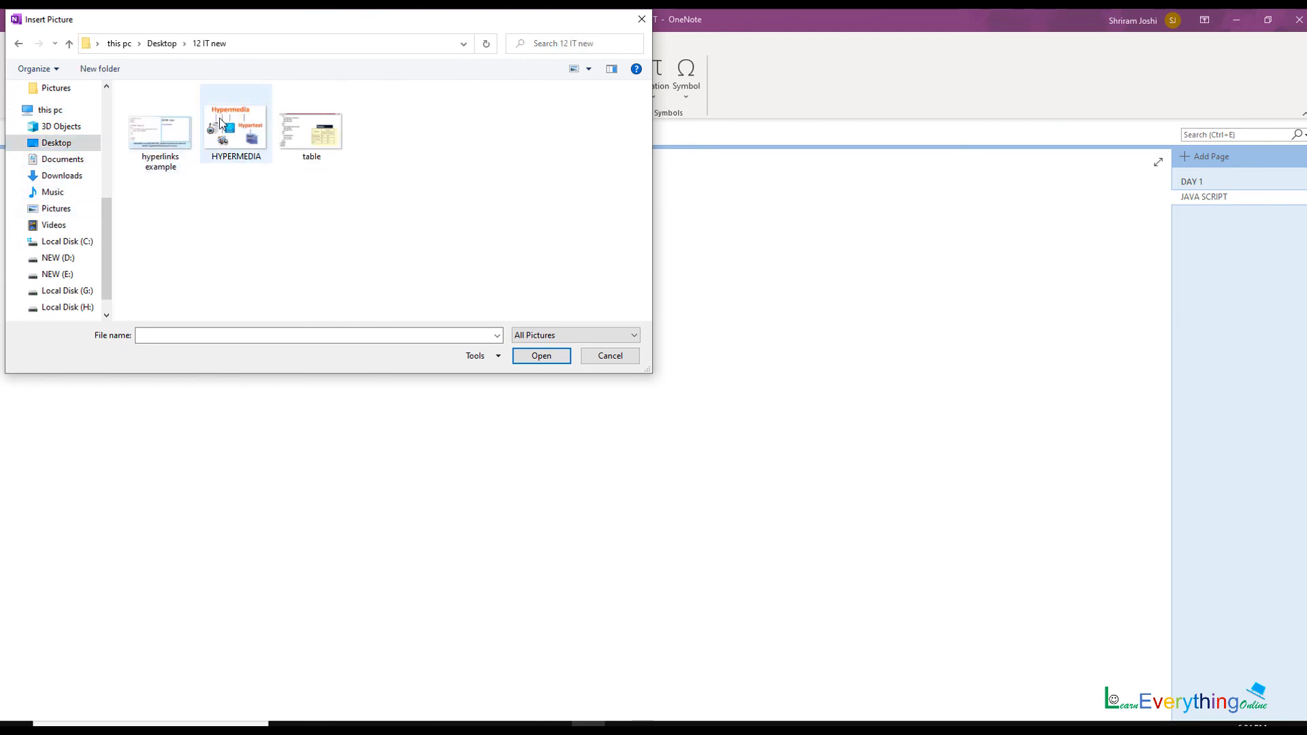
pyautogui.click(537, 360)
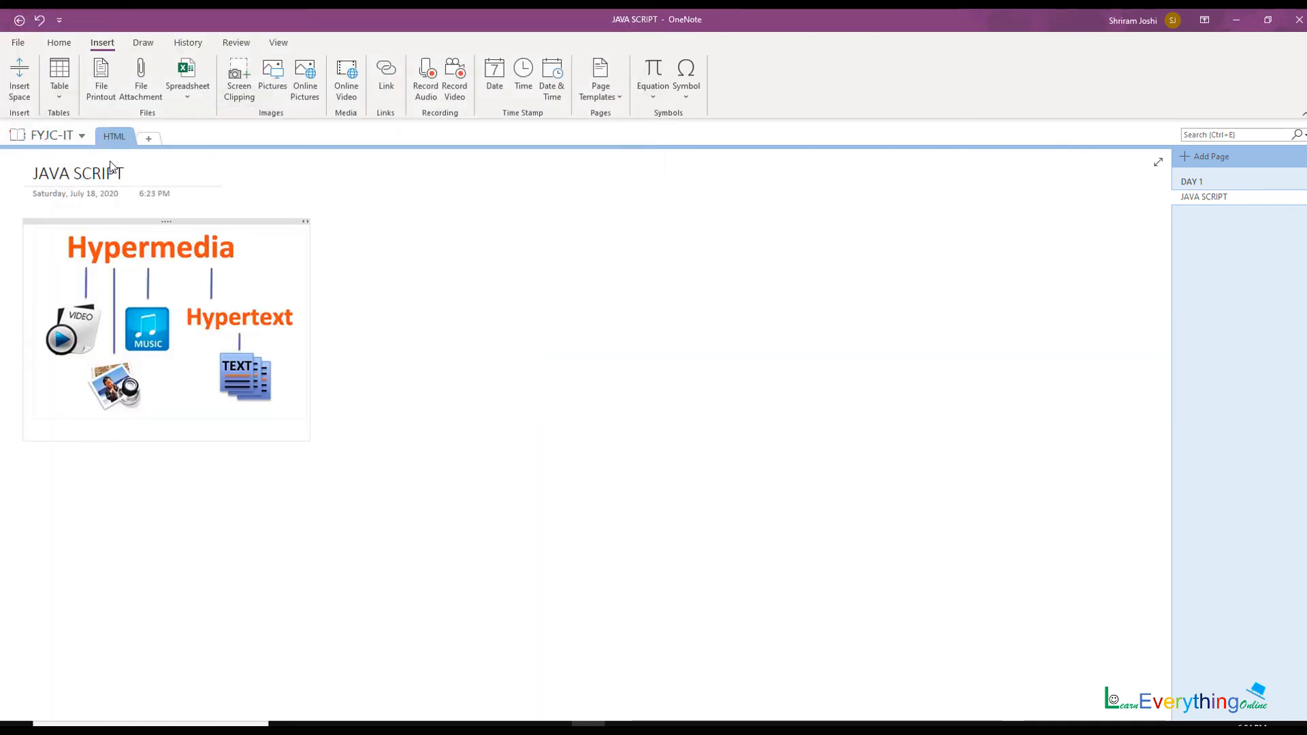
pyautogui.click(436, 331)
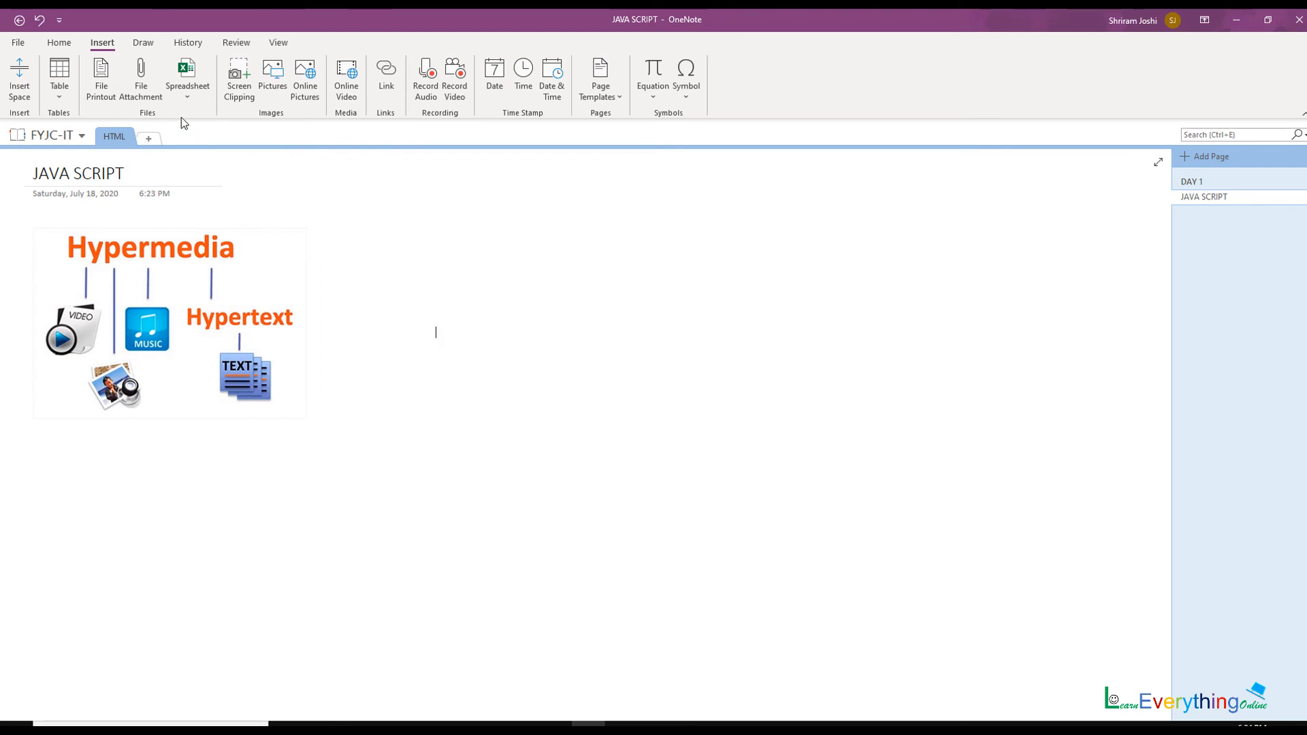
# Step: Look over the ready-made equations available for insertion on the JAVA SCRIPT page
pyautogui.click(656, 101)
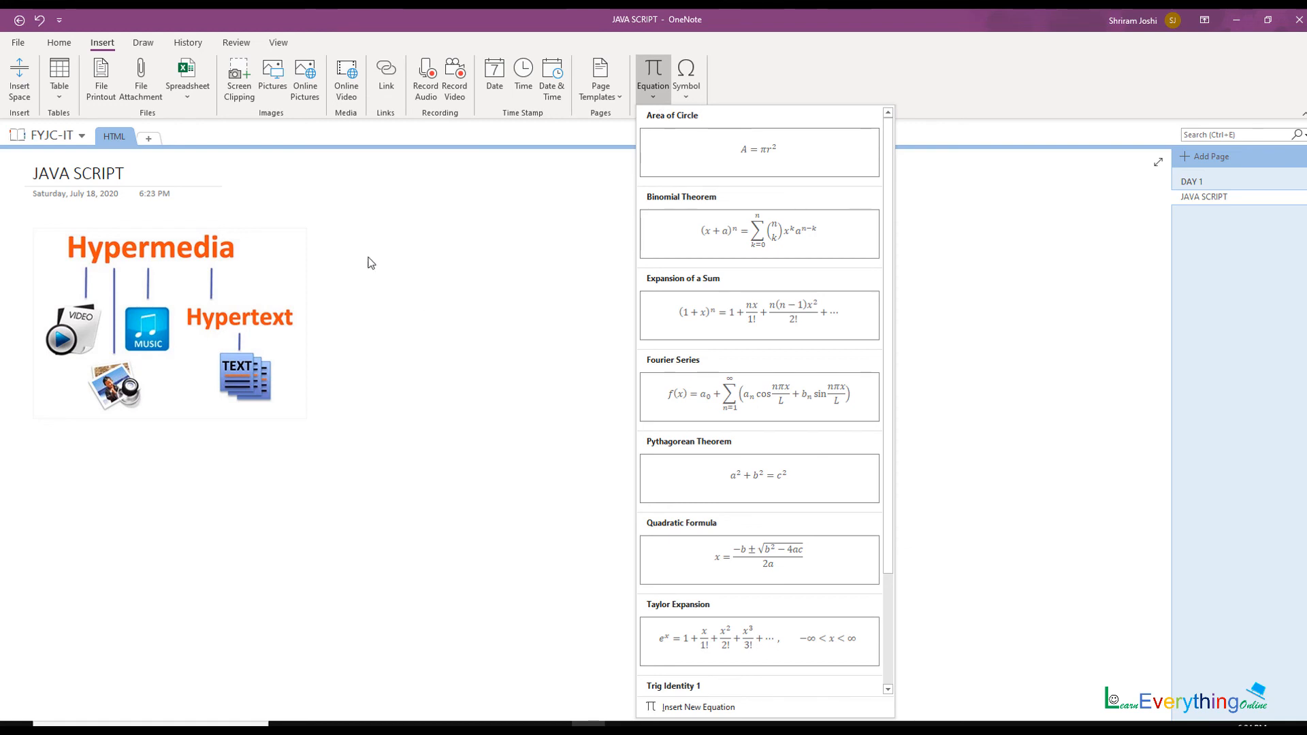
pyautogui.click(65, 45)
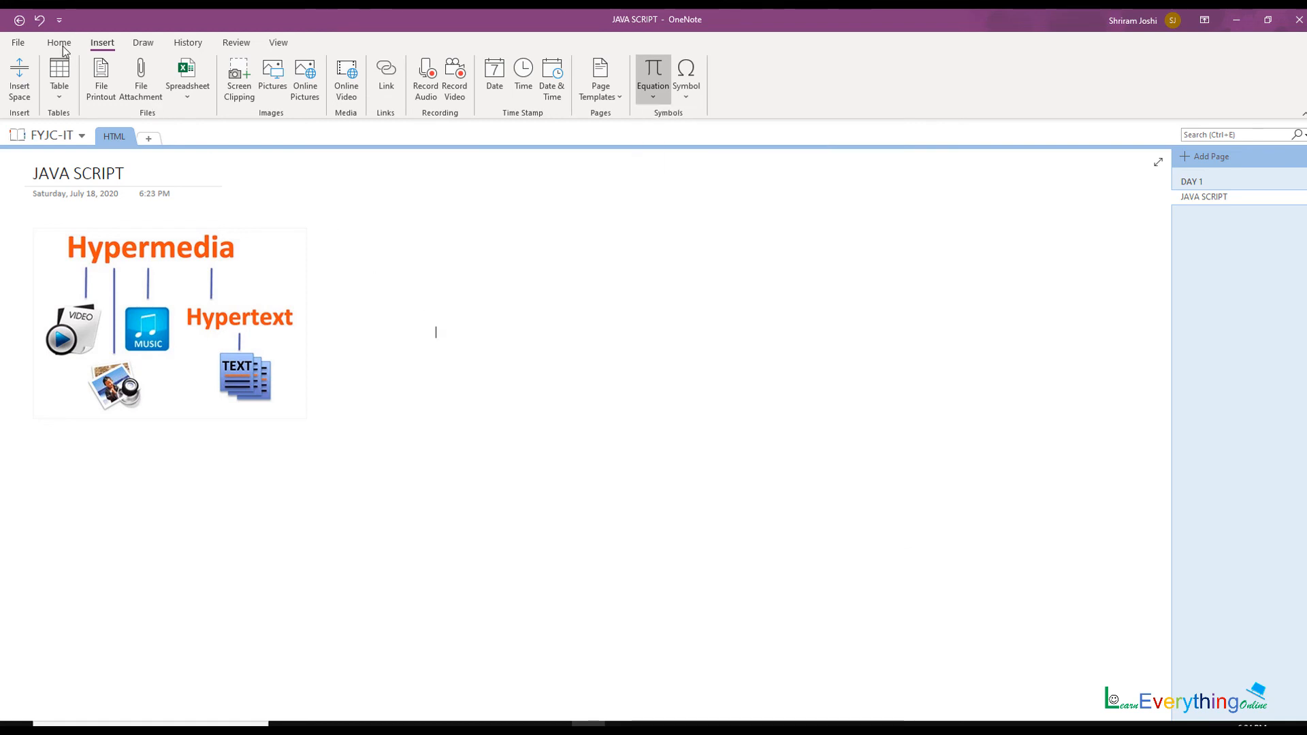
pyautogui.click(63, 47)
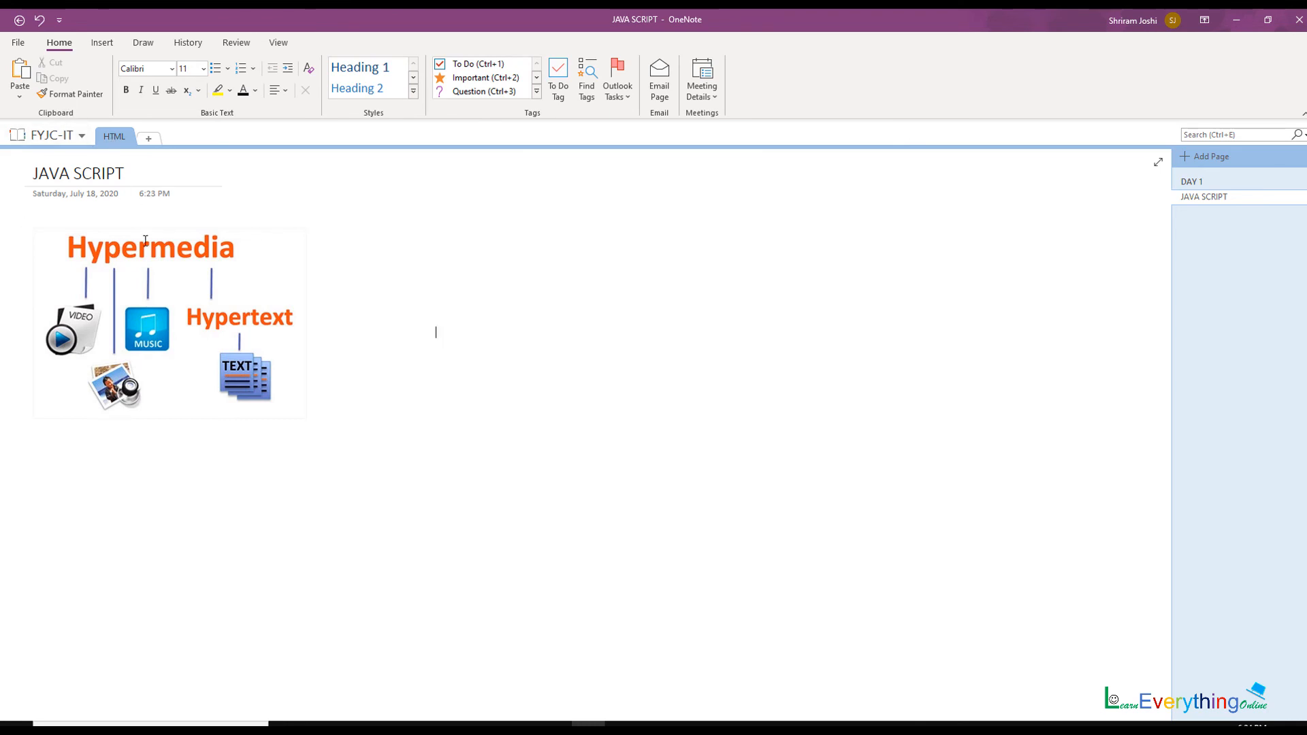
# Step: Open the DAY 1 page and try to create a custom Outlook task for it
pyautogui.click(1204, 181)
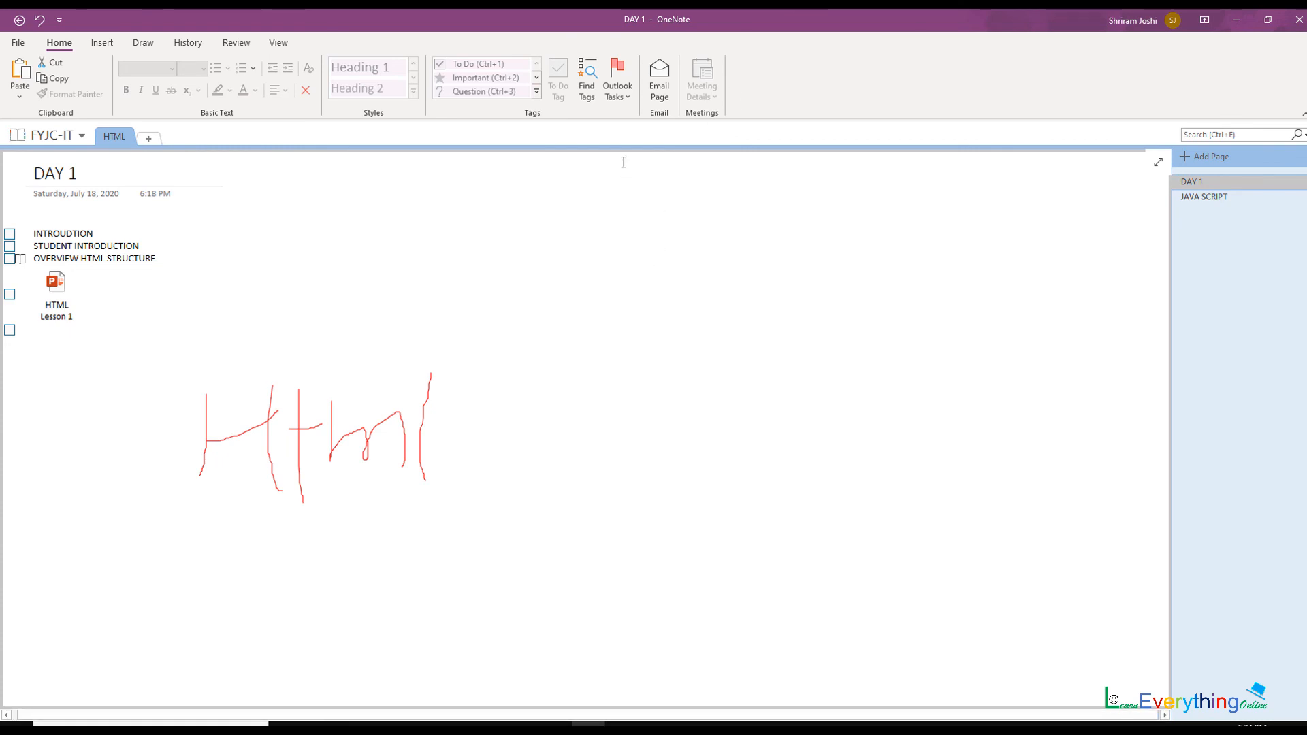
pyautogui.click(626, 96)
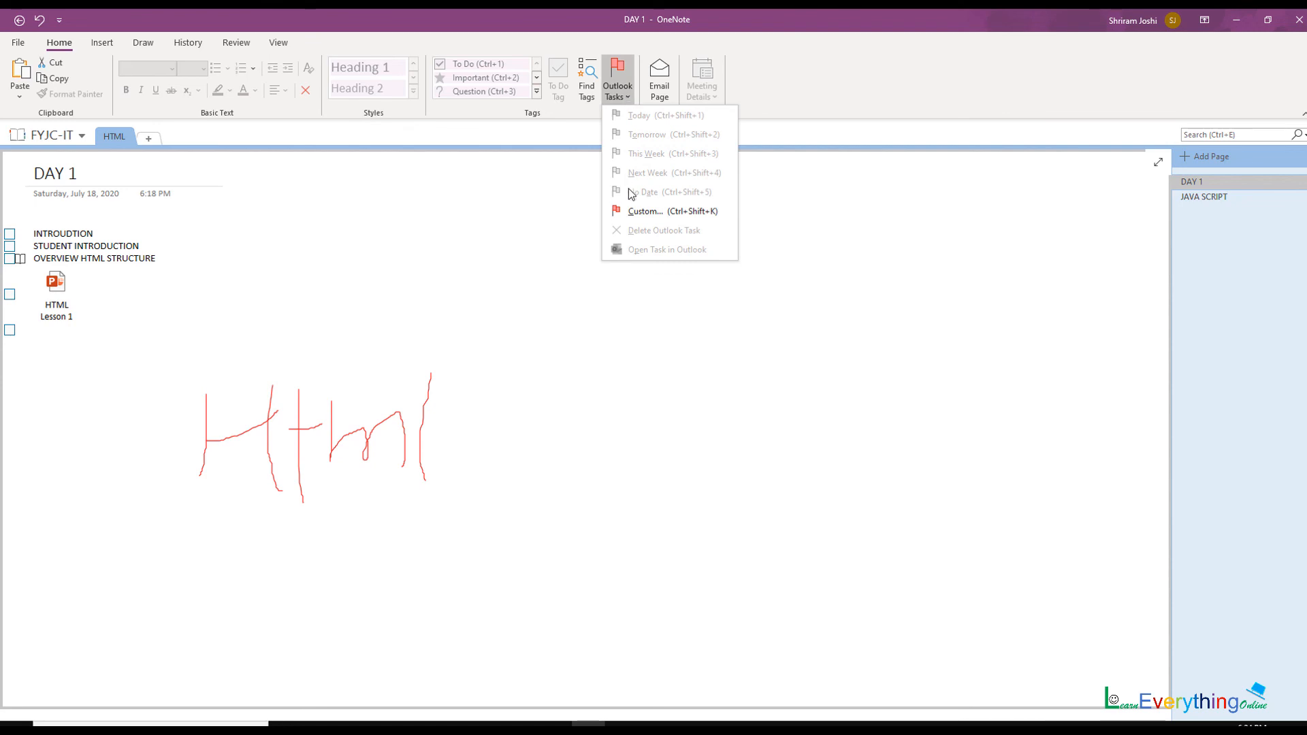
pyautogui.click(637, 211)
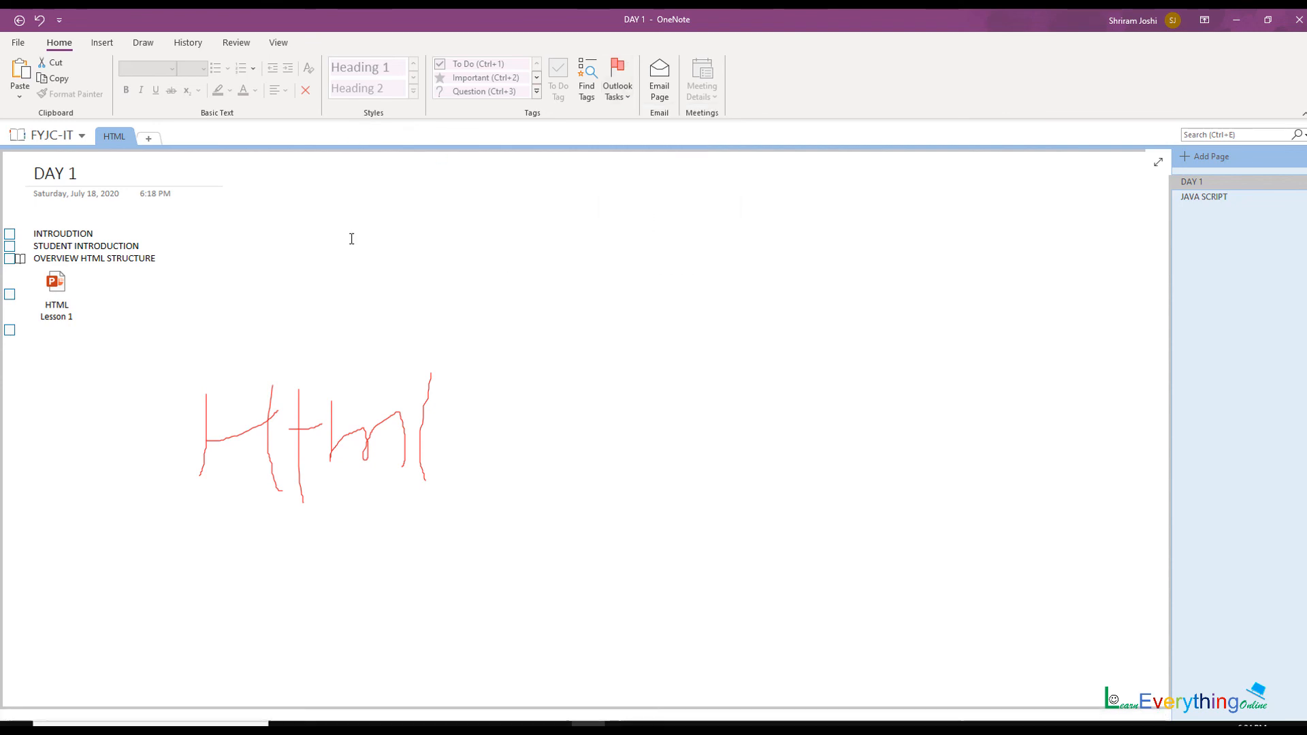
pyautogui.click(283, 210)
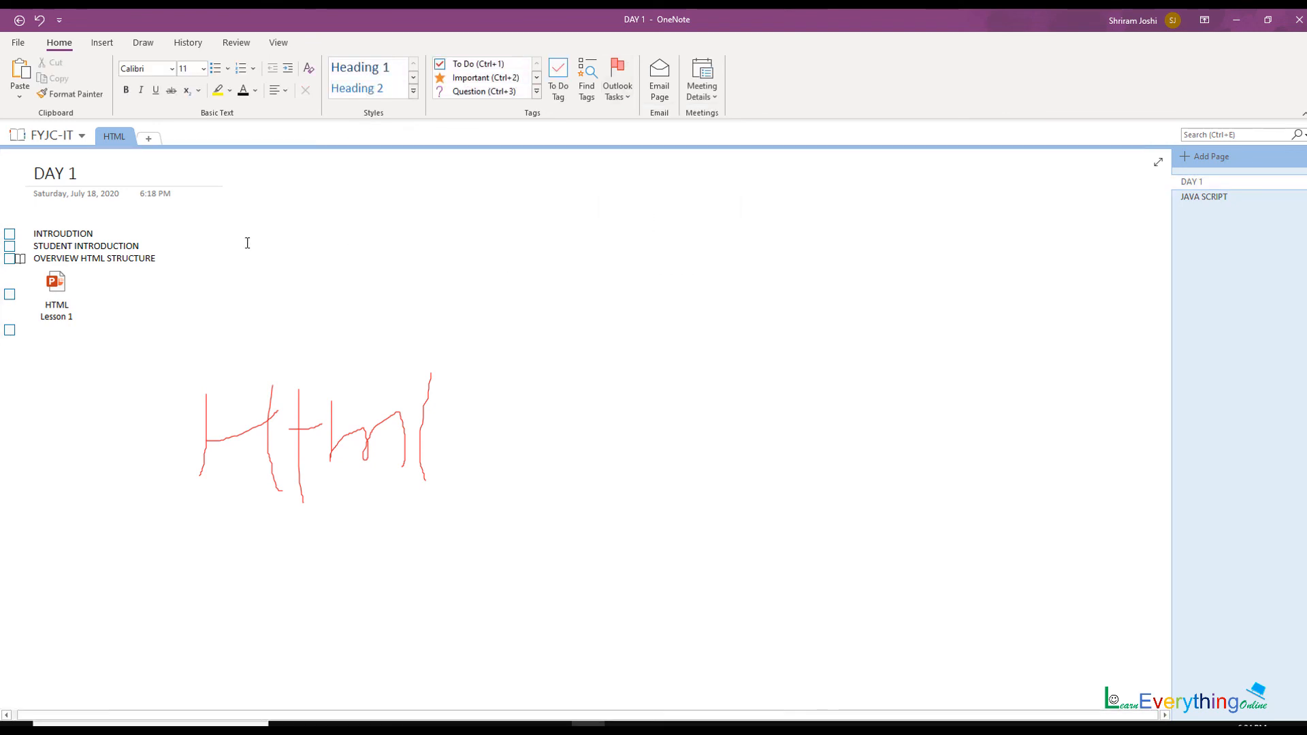
# Step: Look over the full lists of text styles and note tags available for the DAY 1 page
pyautogui.click(414, 91)
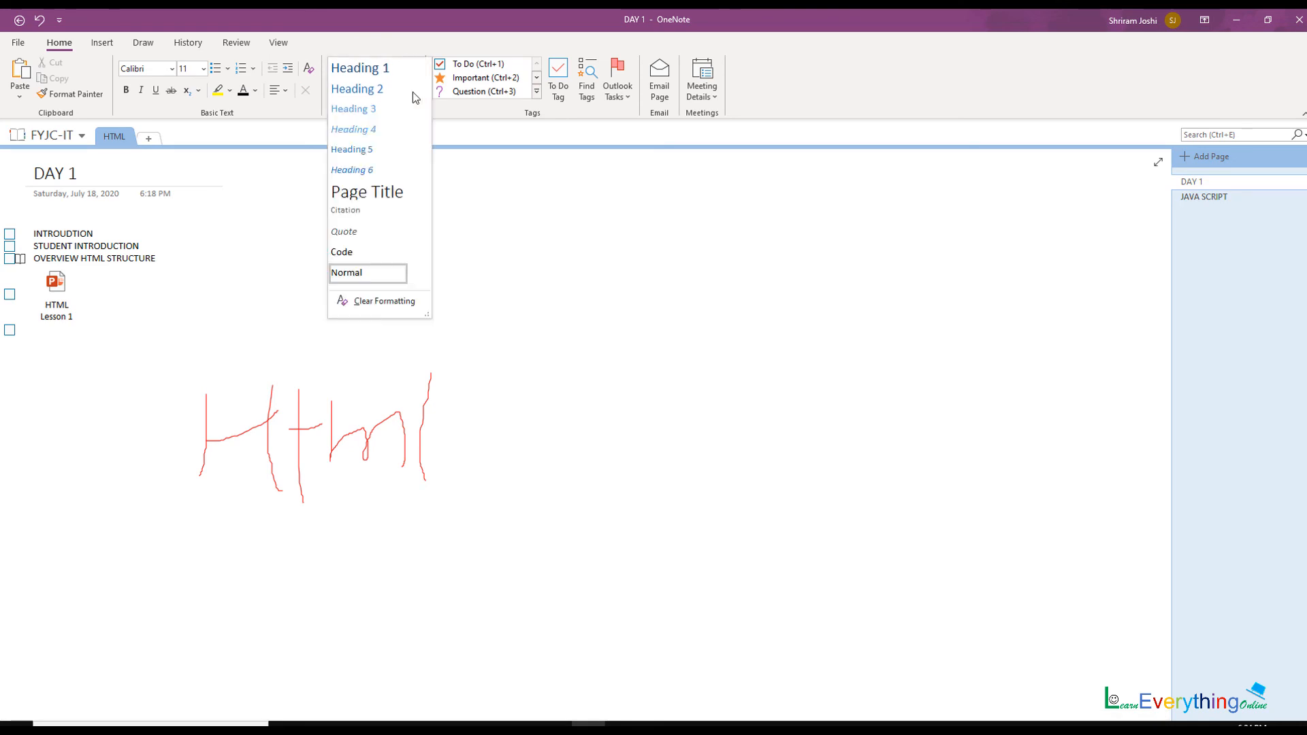
pyautogui.click(538, 91)
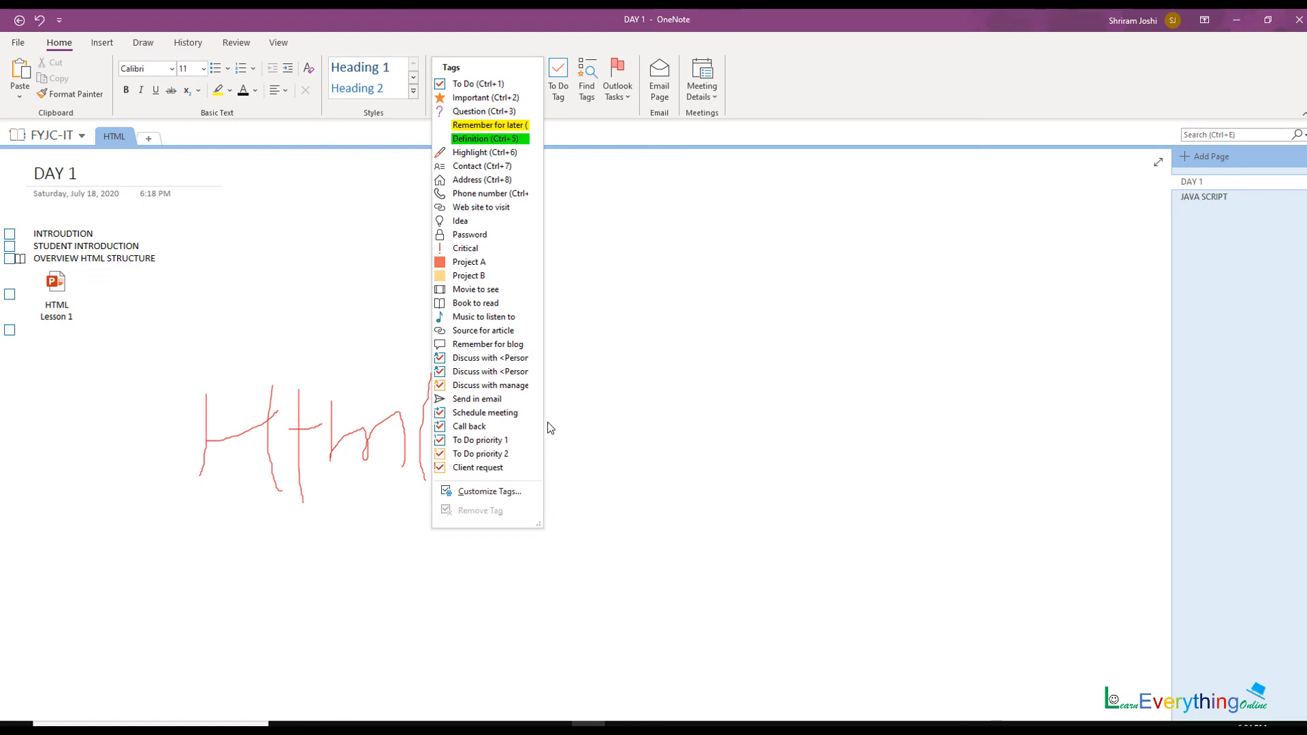
pyautogui.click(655, 352)
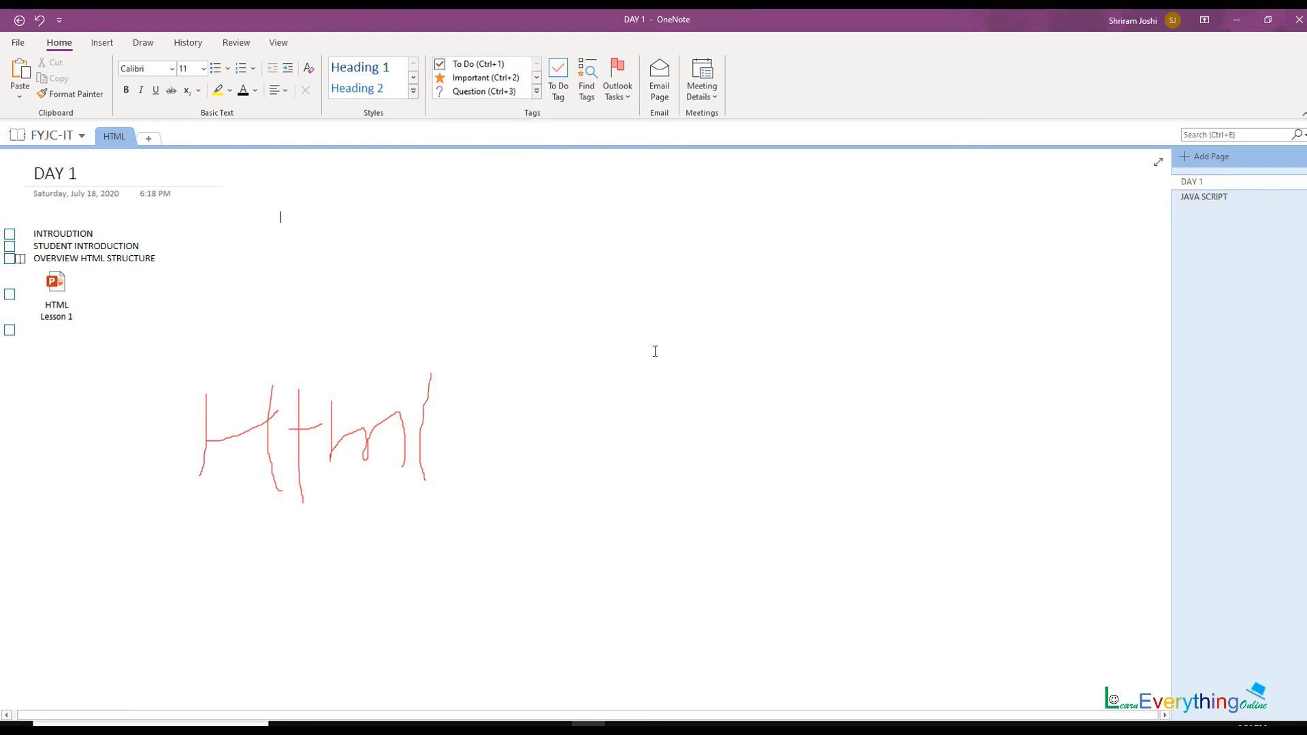
# Step: View the Webinar IT and SYJC-IT notebooks and return to the FYJC-IT notebook
pyautogui.click(38, 140)
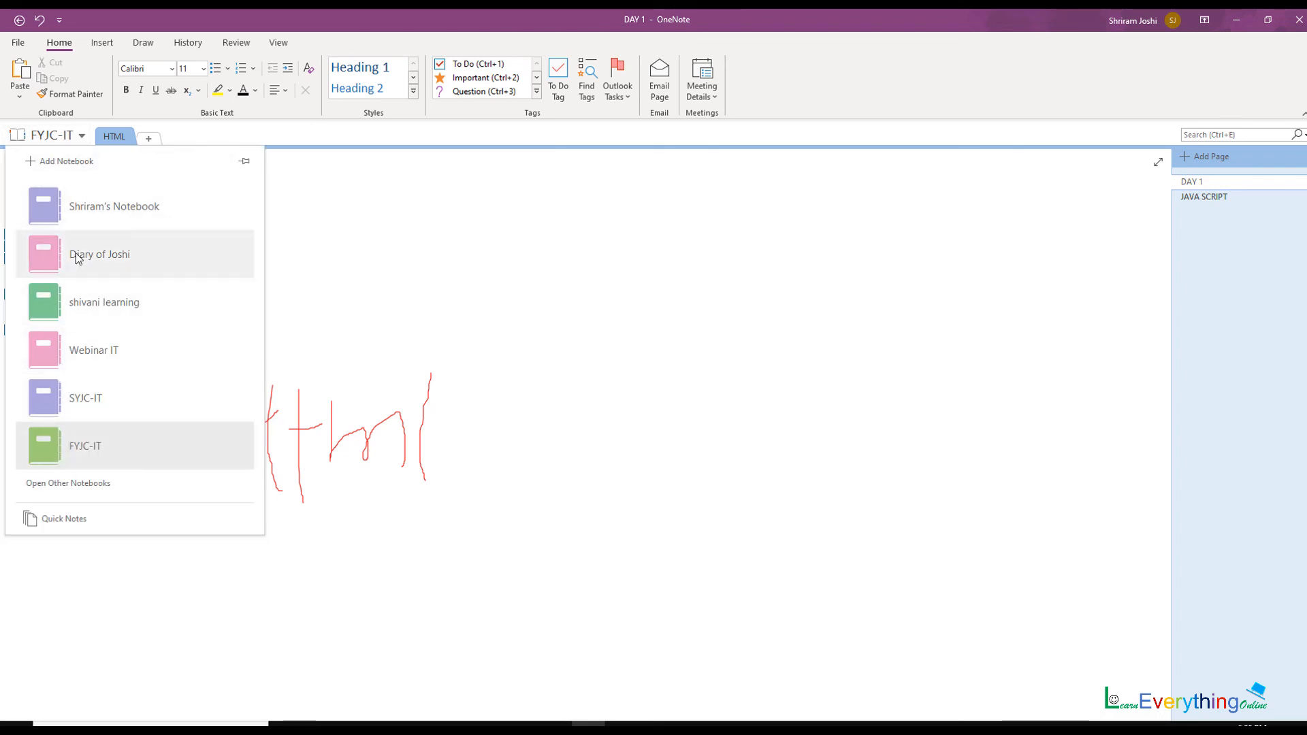
pyautogui.click(89, 350)
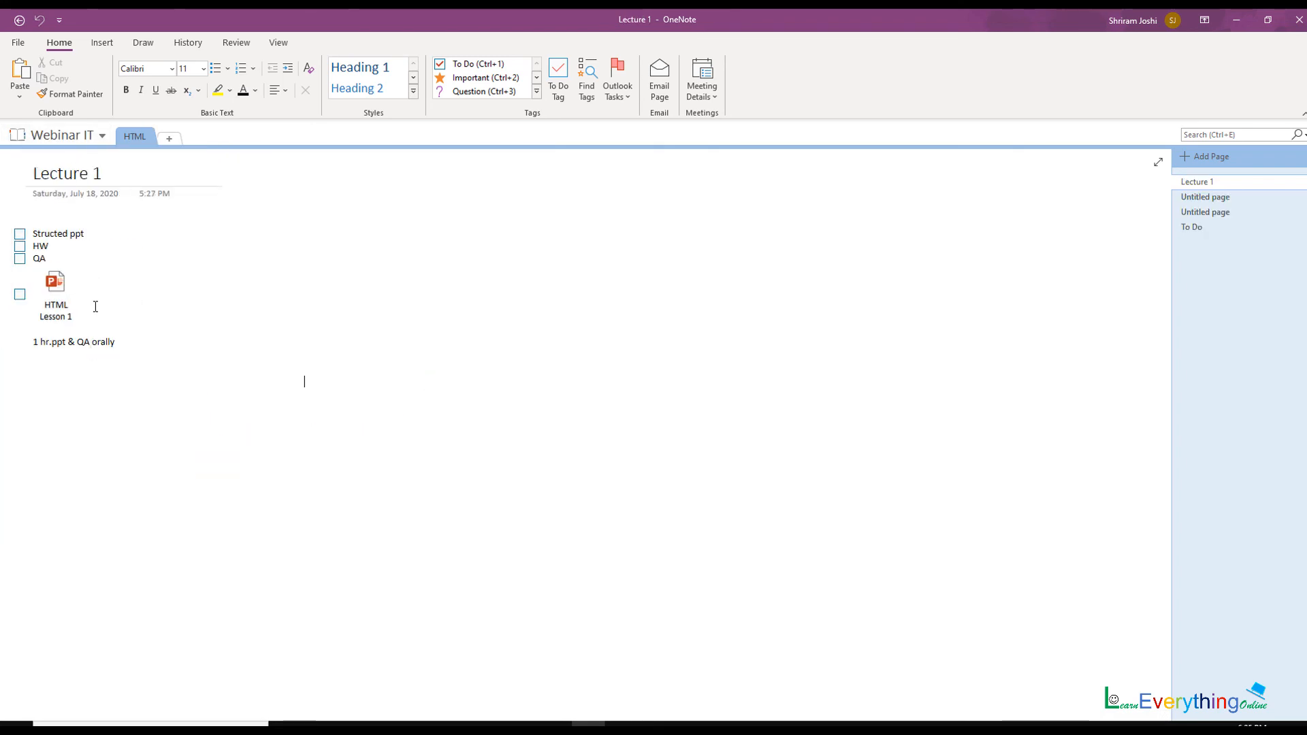
pyautogui.click(84, 137)
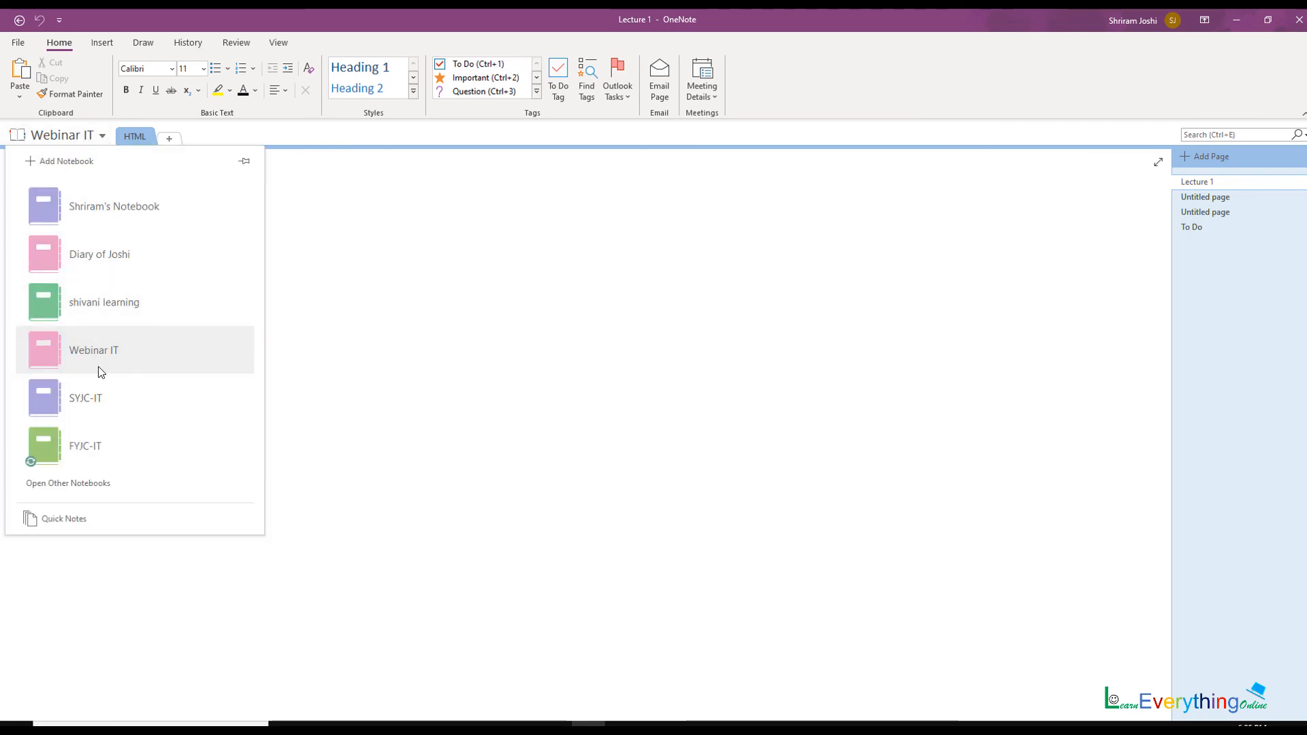
pyautogui.click(101, 405)
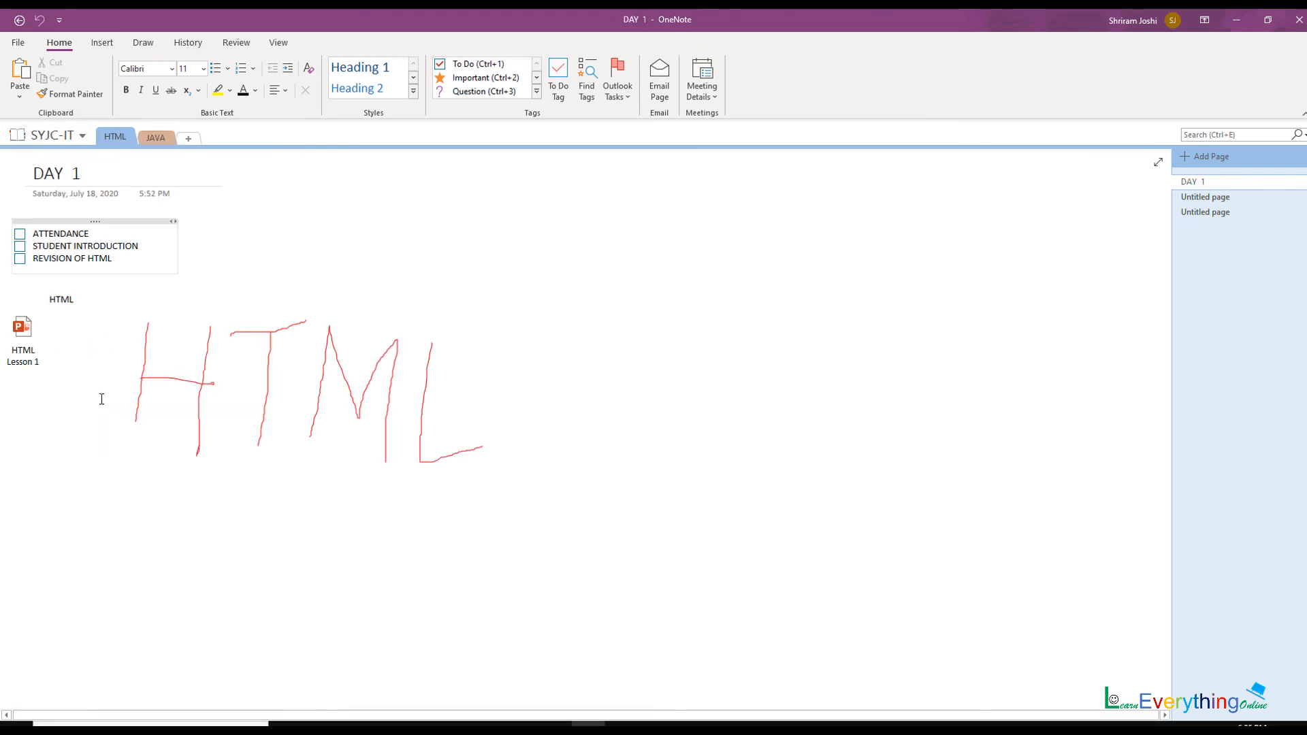
pyautogui.click(68, 137)
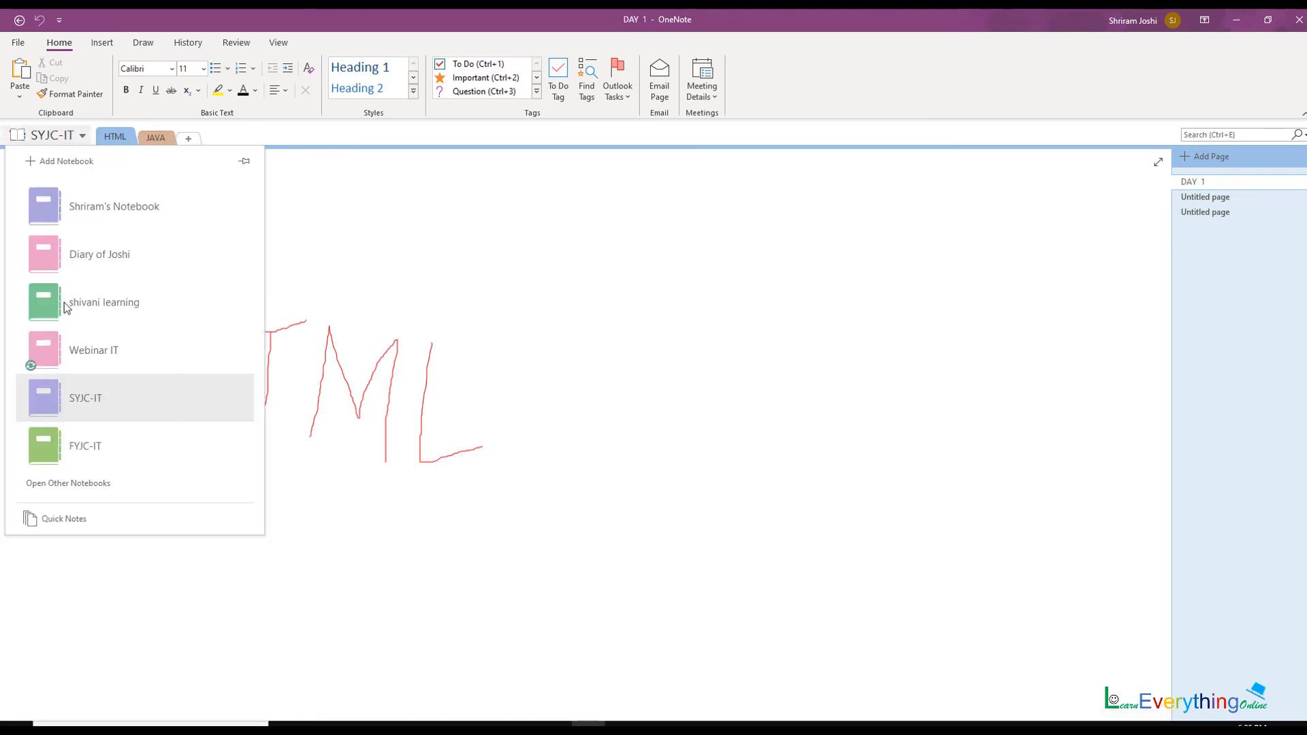
pyautogui.click(79, 452)
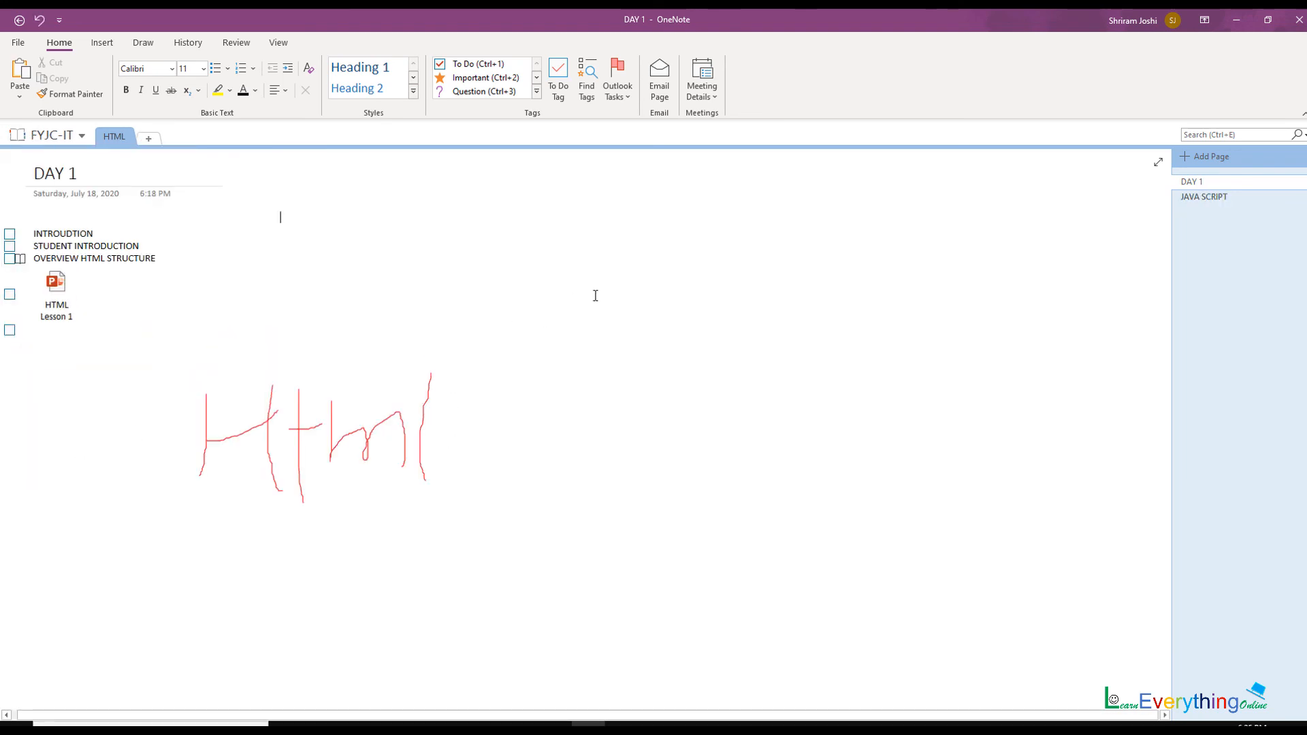
pyautogui.click(95, 43)
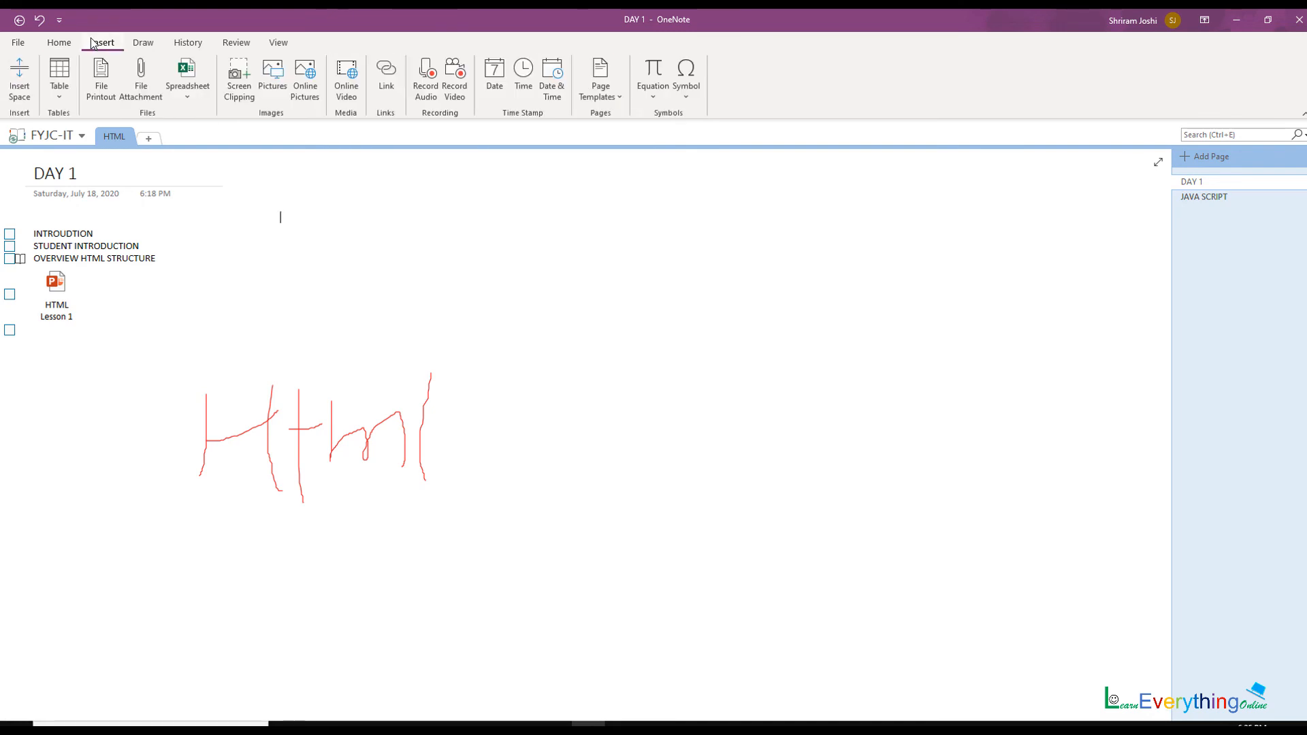